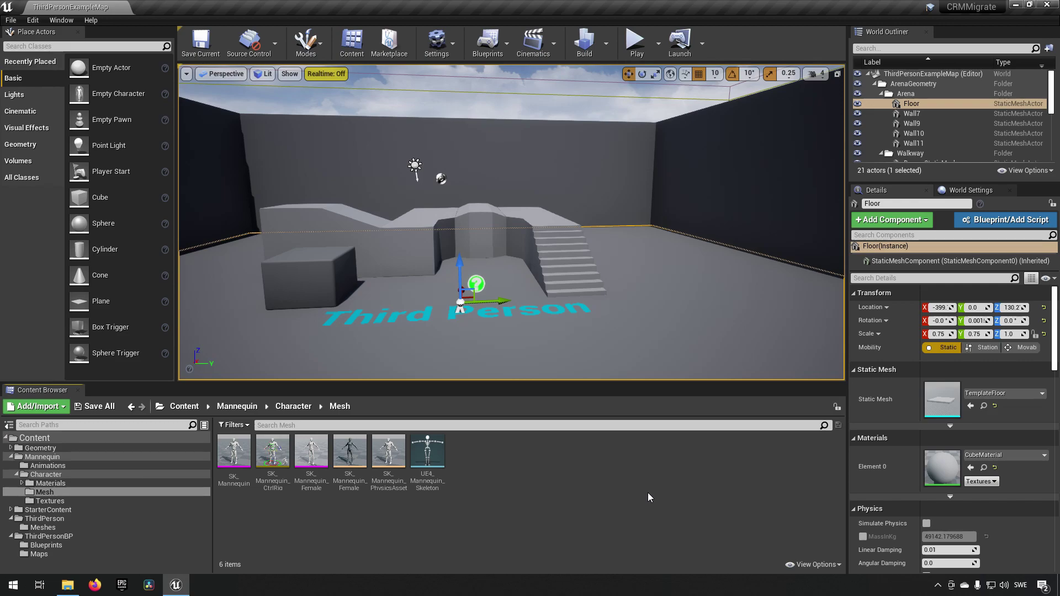
# Open SK_Mannequin_CtrlRig, look over its rig graph, then switch back to ThirdPersonExampleMap
pyautogui.click(279, 474)
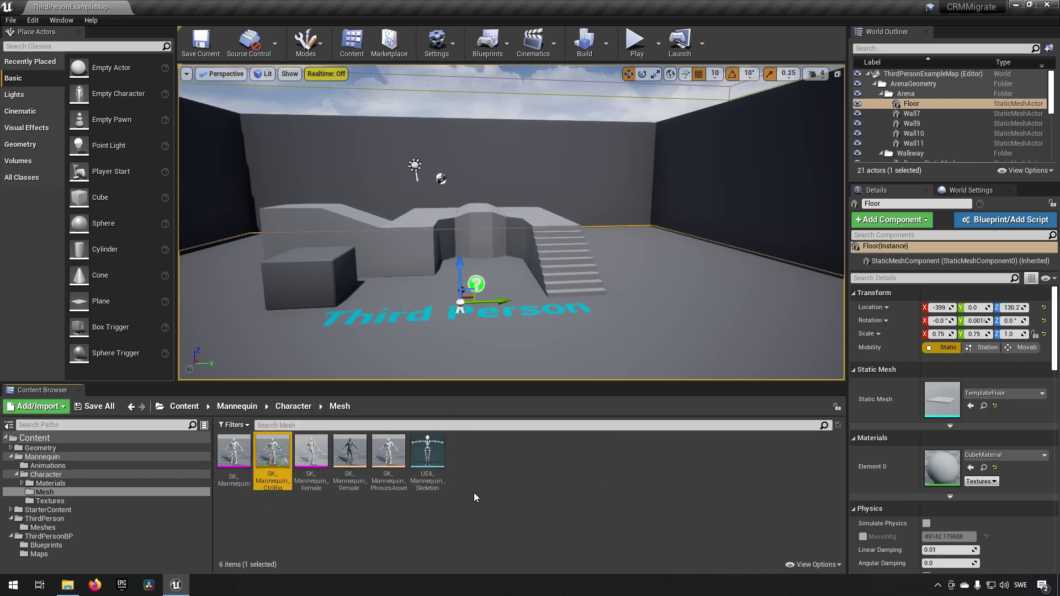
pyautogui.doubleClick(279, 455)
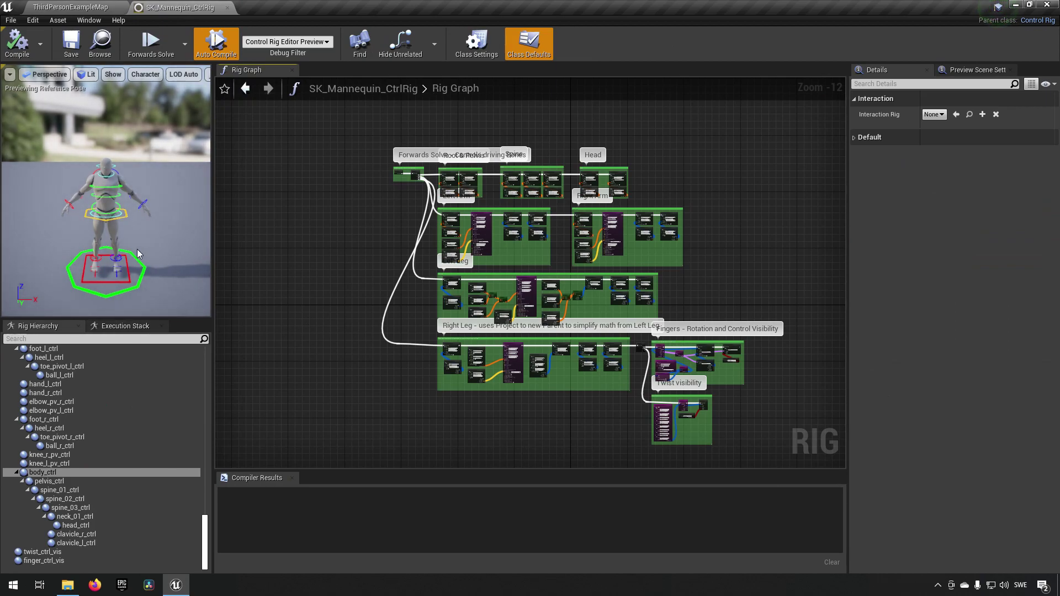
pyautogui.moveTo(331, 205); pyautogui.dragTo(359, 270, button='right')
pyautogui.scroll(3, 361, 261)
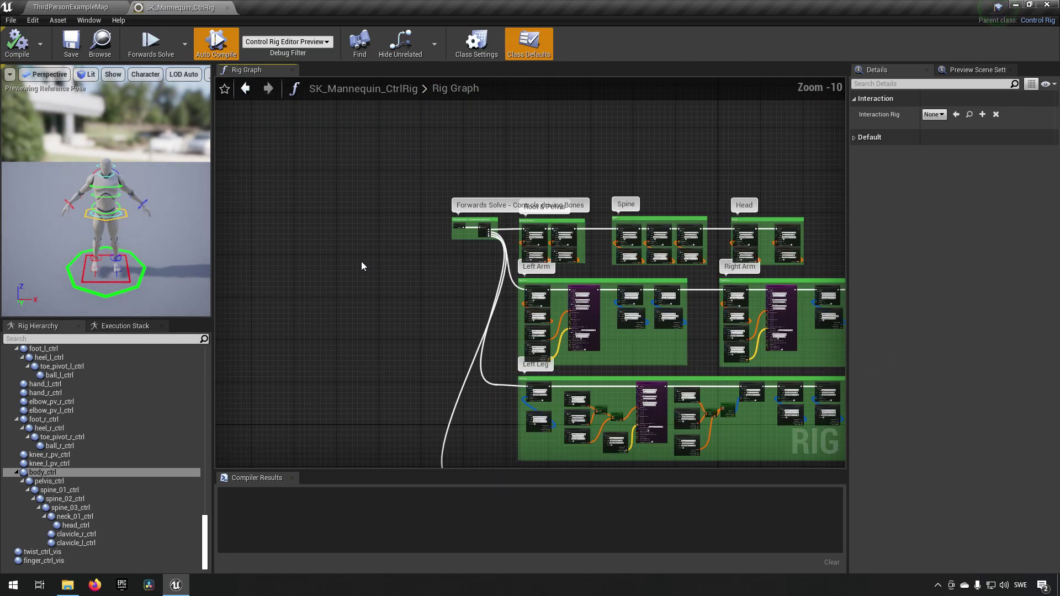
pyautogui.click(70, 7)
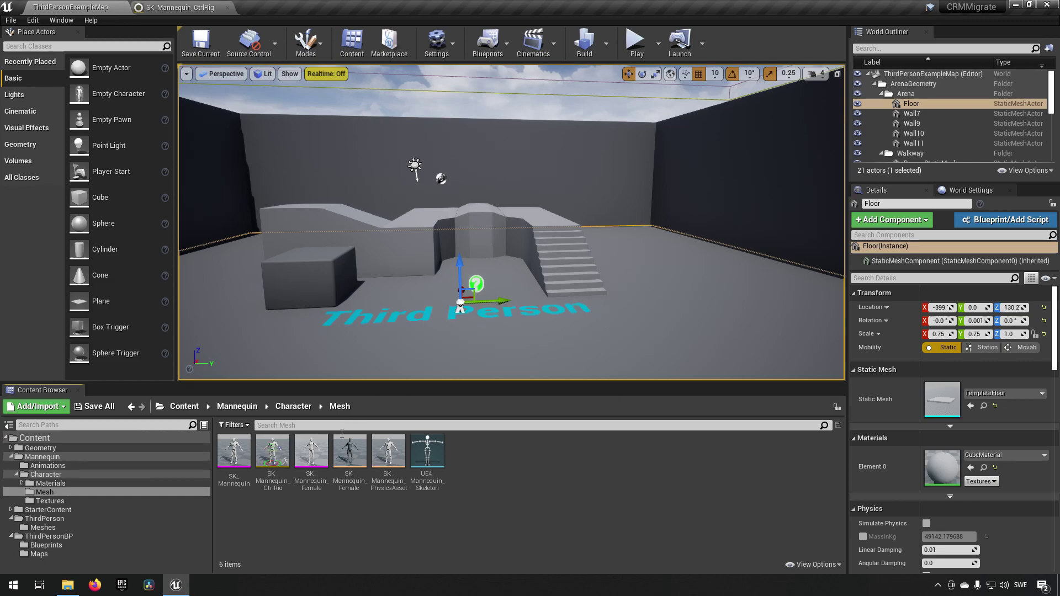
# Drag the SK_Mannequin skeletal mesh into the level beside the stairs at -640, 340, 130
pyautogui.moveTo(244, 458)
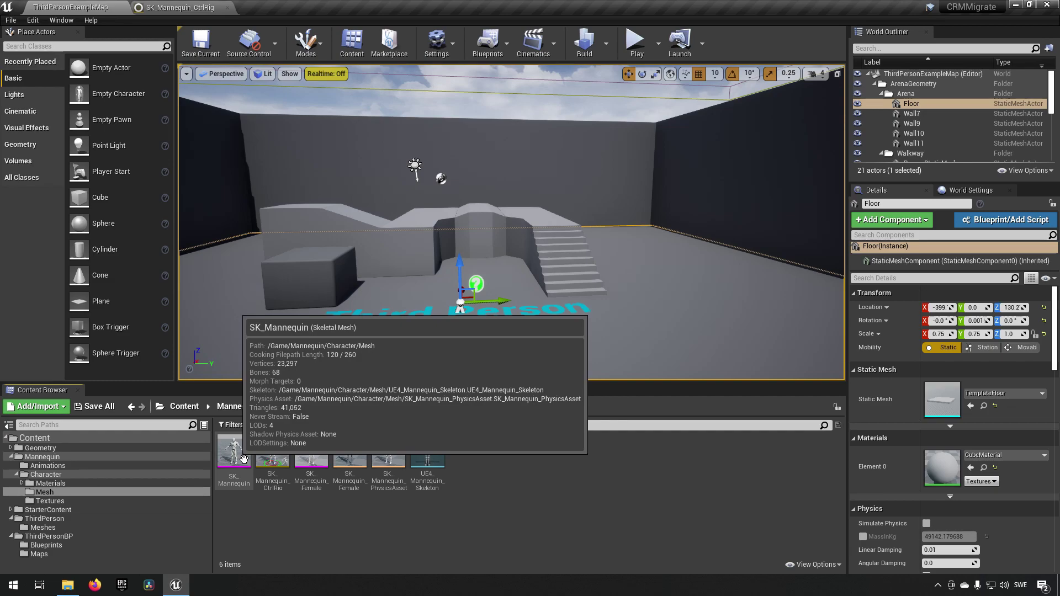
pyautogui.click(244, 458)
pyautogui.moveTo(290, 466)
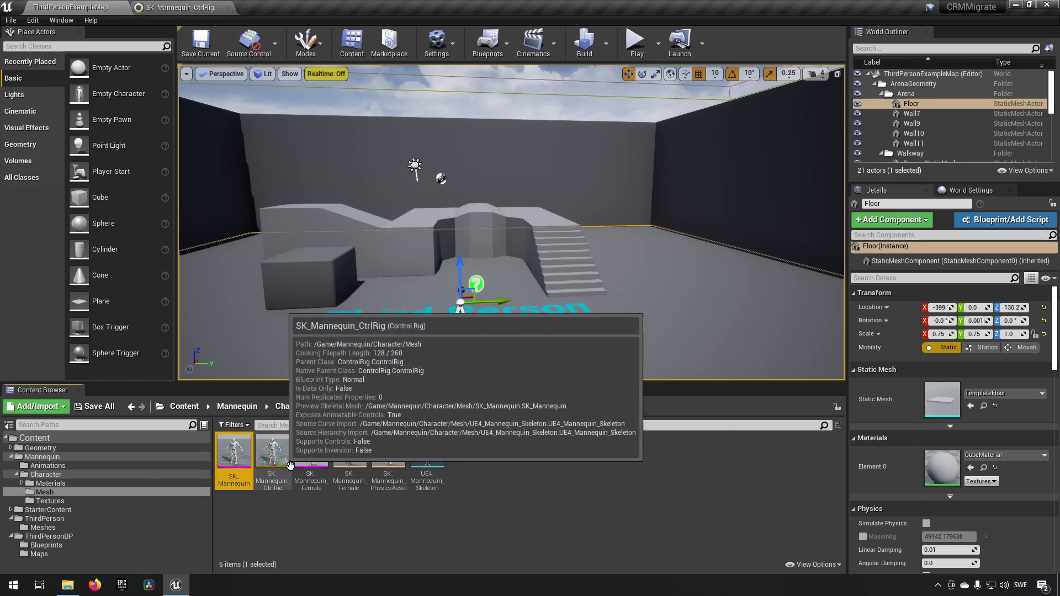
pyautogui.moveTo(243, 464)
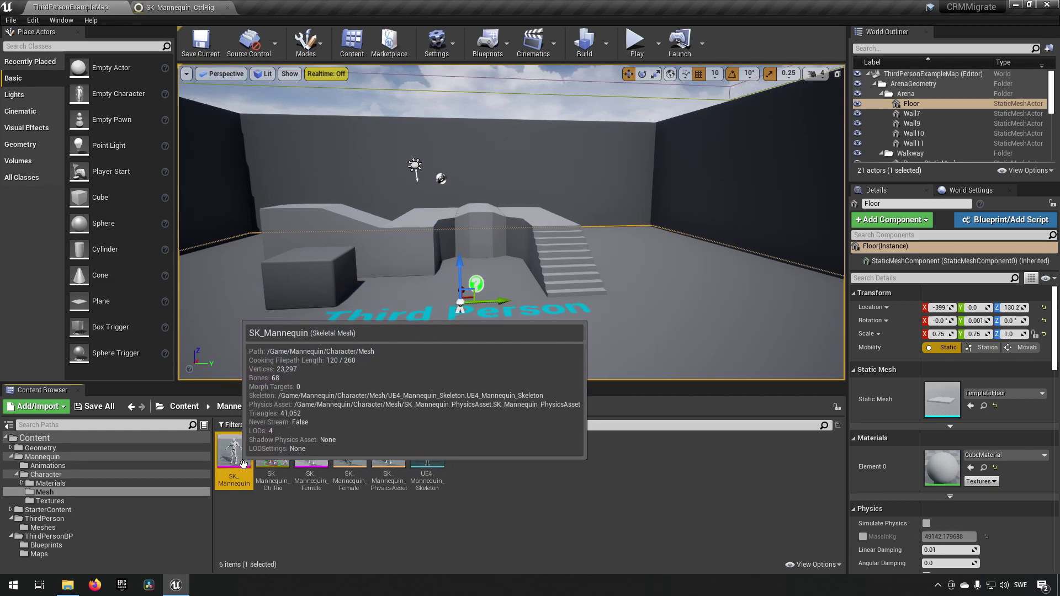
pyautogui.moveTo(244, 464); pyautogui.dragTo(699, 326)
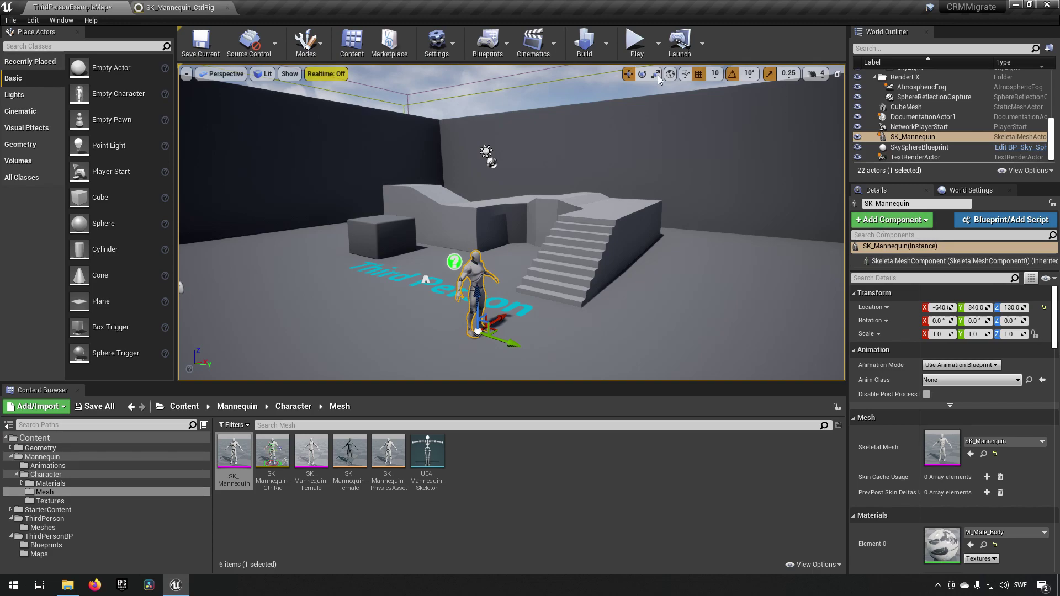
# Add a new level sequence from Cinematics and save it as NewLevelSequence1
pyautogui.click(549, 44)
pyautogui.click(575, 75)
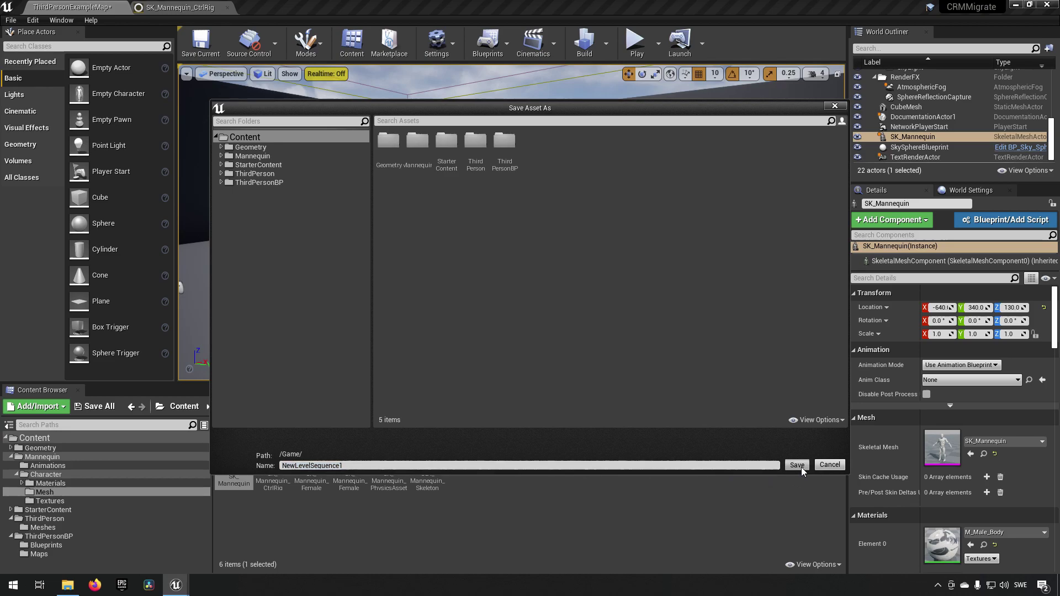
pyautogui.click(799, 466)
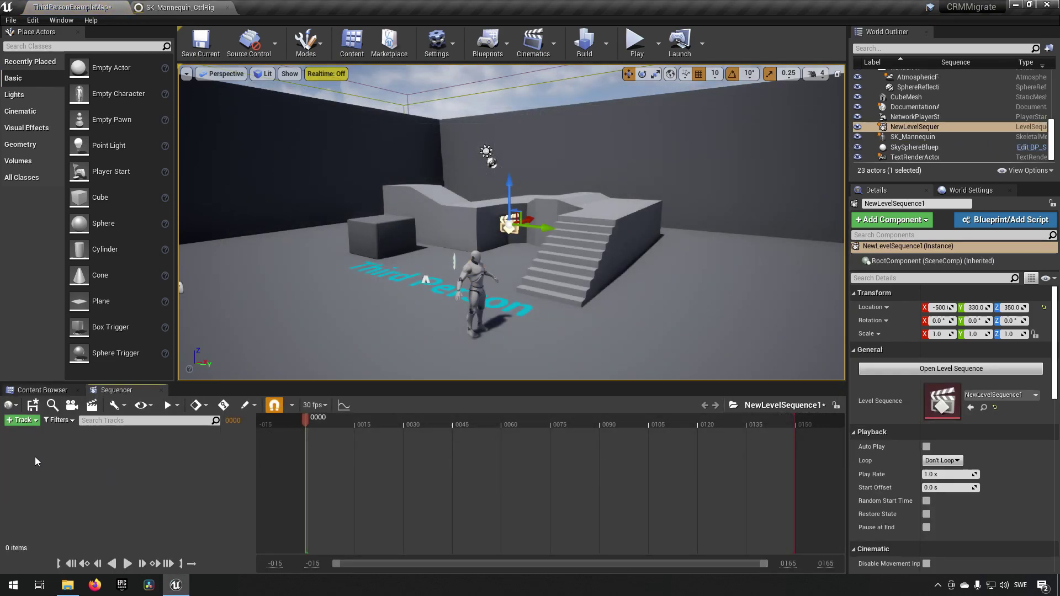
# Add a cine camera to the sequence and collapse its sub-tracks
pyautogui.click(73, 406)
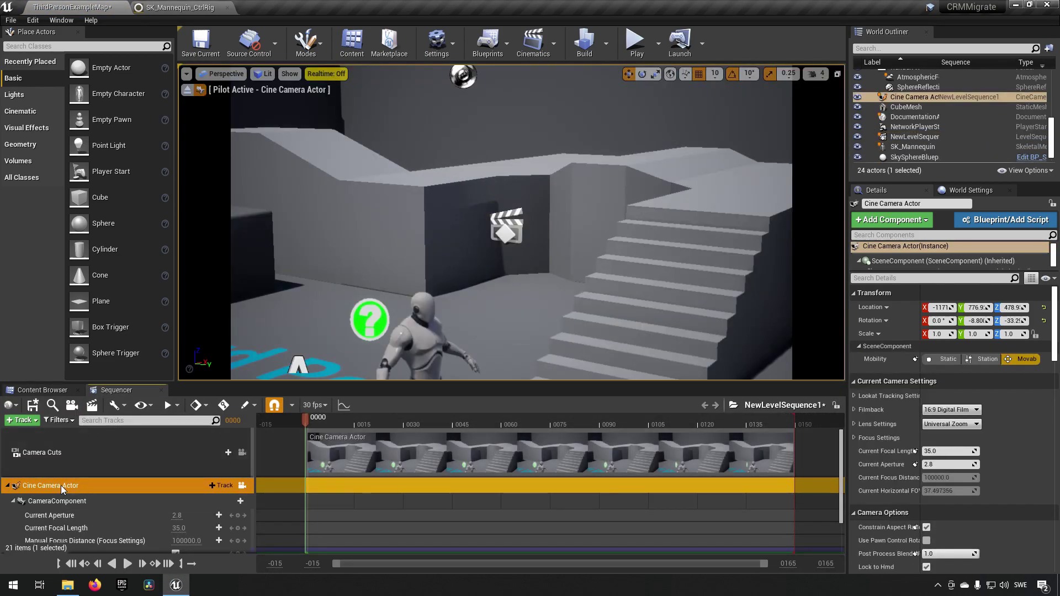
pyautogui.click(21, 501)
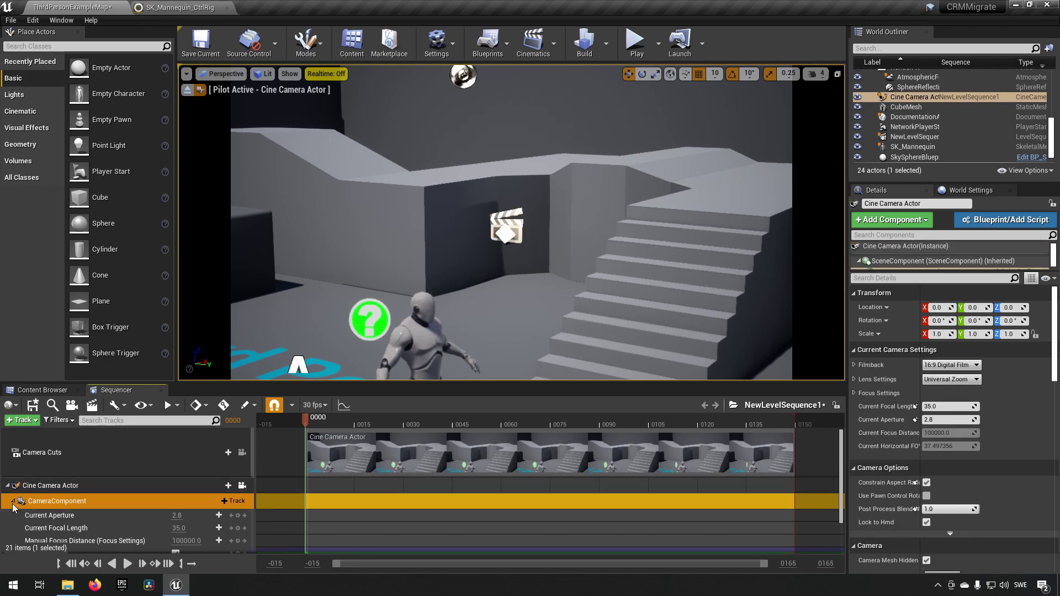
pyautogui.click(15, 501)
pyautogui.click(10, 486)
pyautogui.click(8, 486)
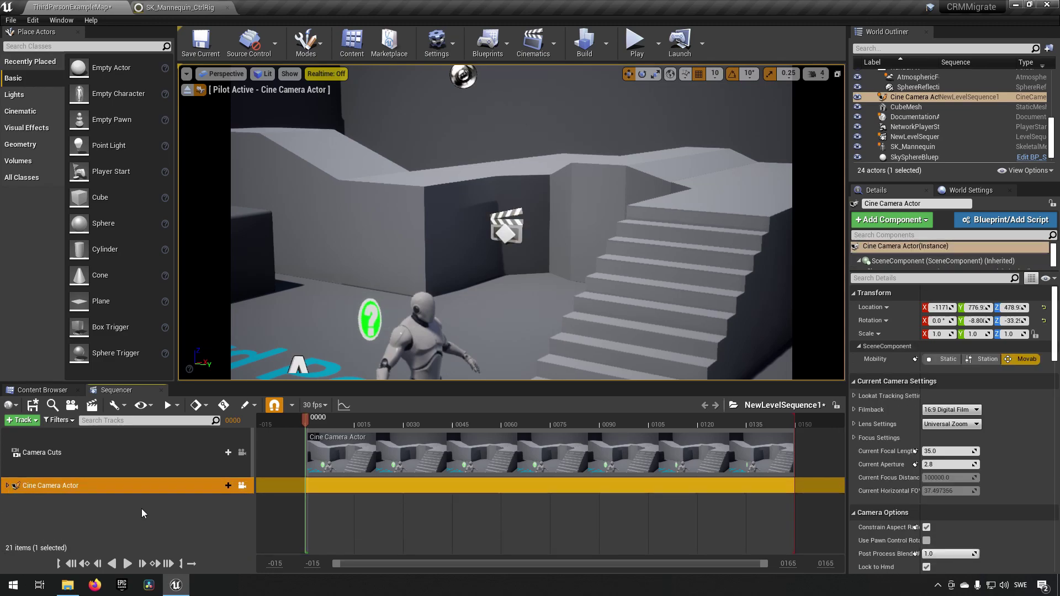
# Delete the Camera Cuts track and stop piloting the cine camera
pyautogui.click(94, 452)
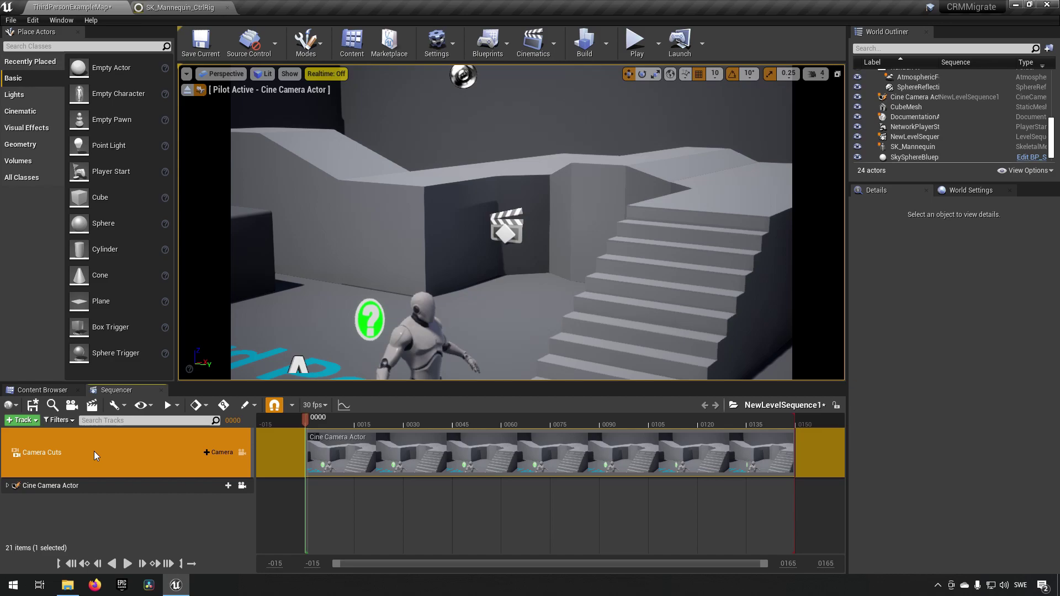
pyautogui.press('Delete')
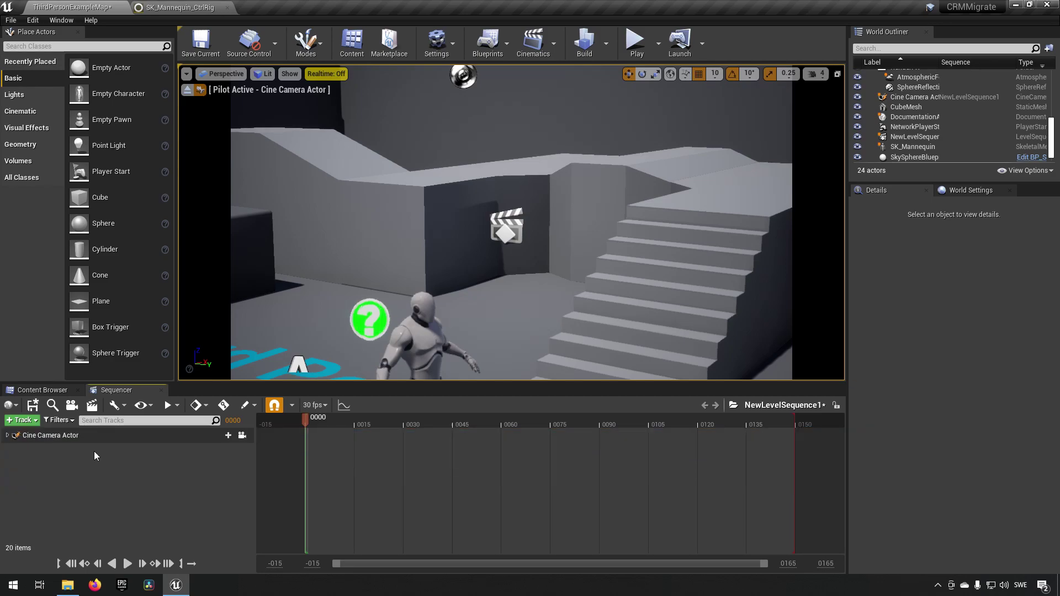
pyautogui.scroll(-5, 366, 111)
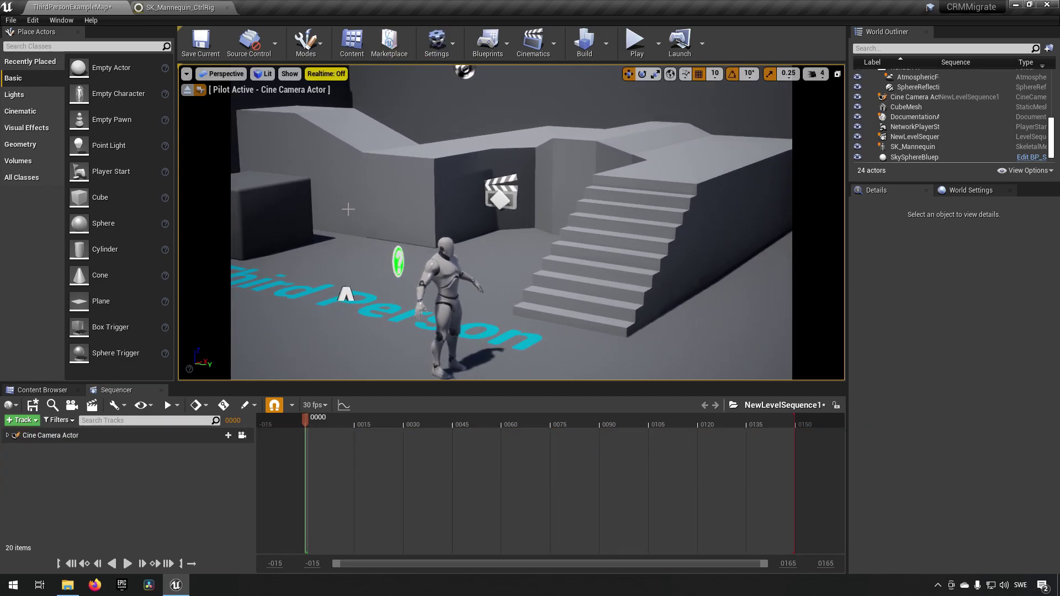
pyautogui.click(200, 90)
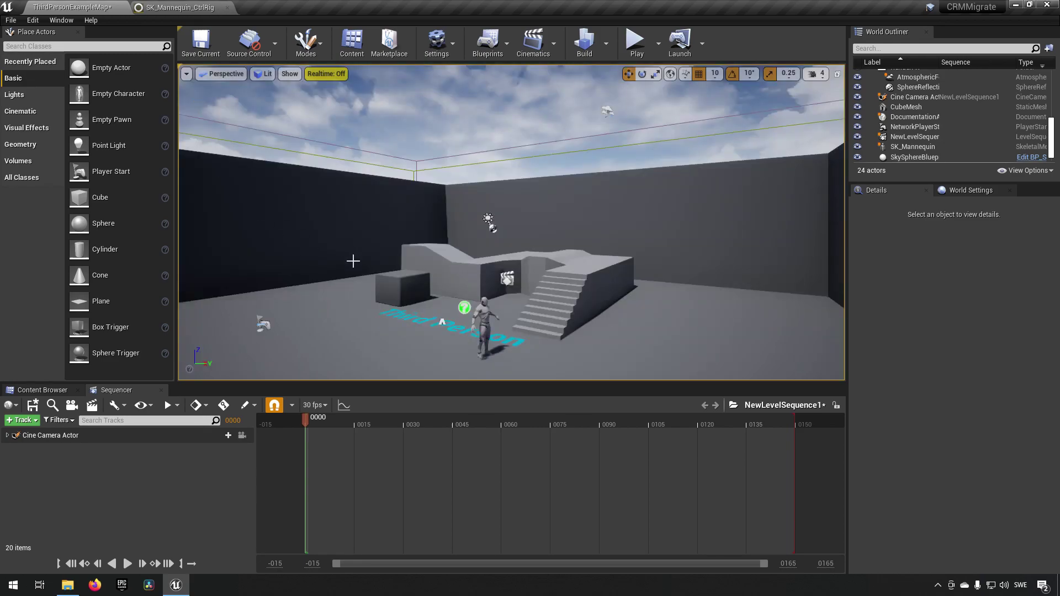
pyautogui.scroll(5, 350, 272)
pyautogui.scroll(2, 476, 267)
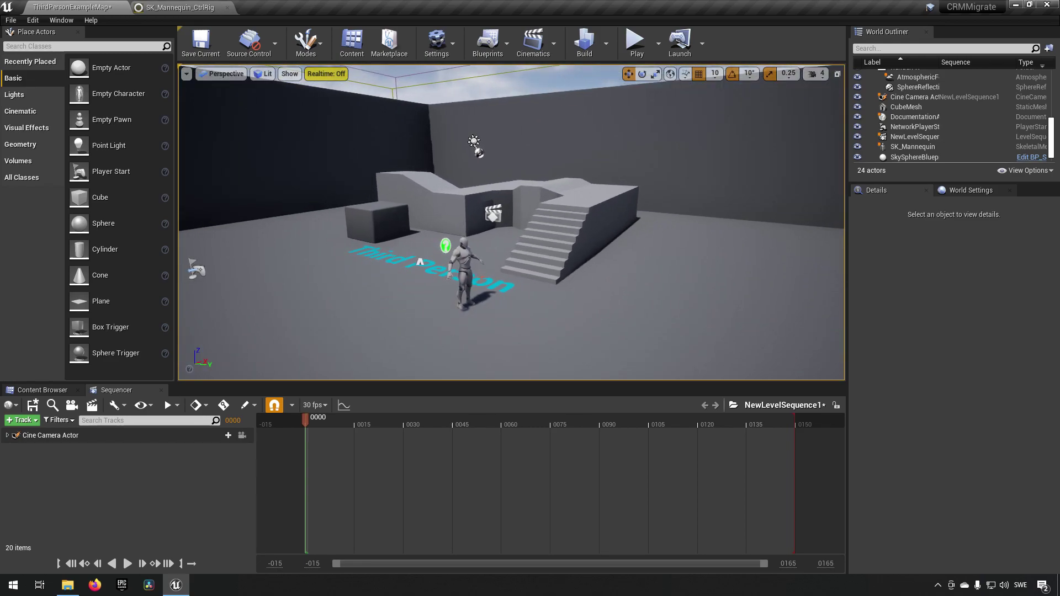
# Add the SK_Mannequin actor from the World Outliner to NewLevelSequence1 as a track
pyautogui.click(477, 268)
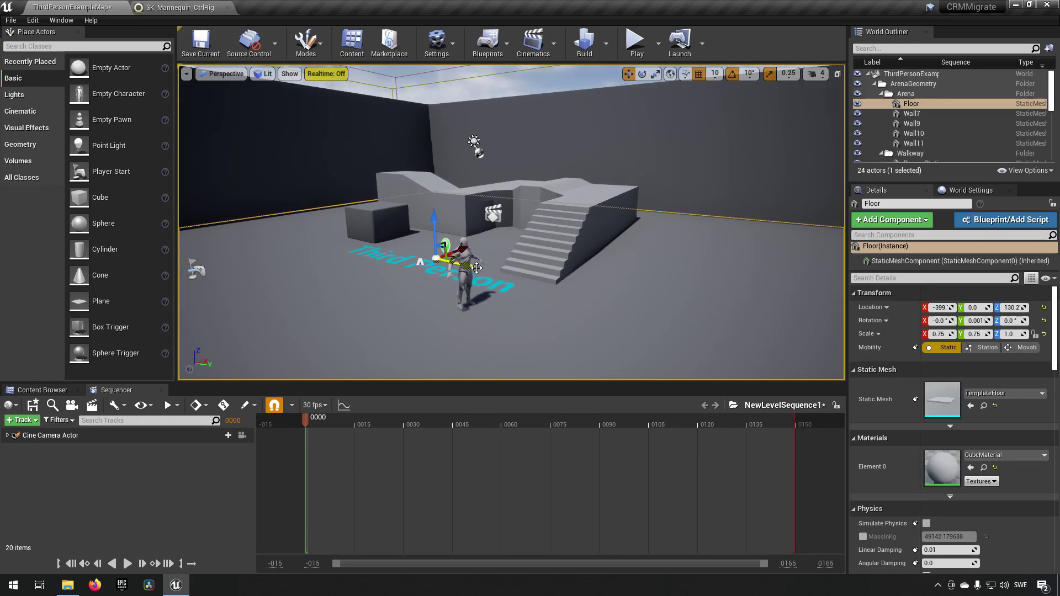
pyautogui.click(470, 266)
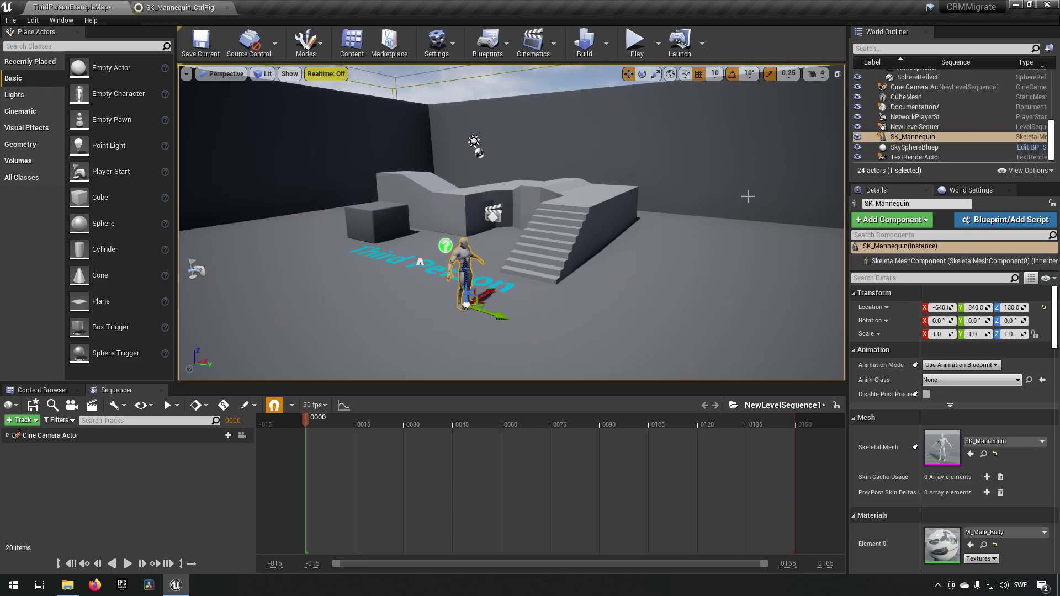
pyautogui.moveTo(914, 136); pyautogui.dragTo(74, 475)
# Delete the Cine Camera Actor and re-add SK_Mannequin as a sequence track
pyautogui.click(98, 429)
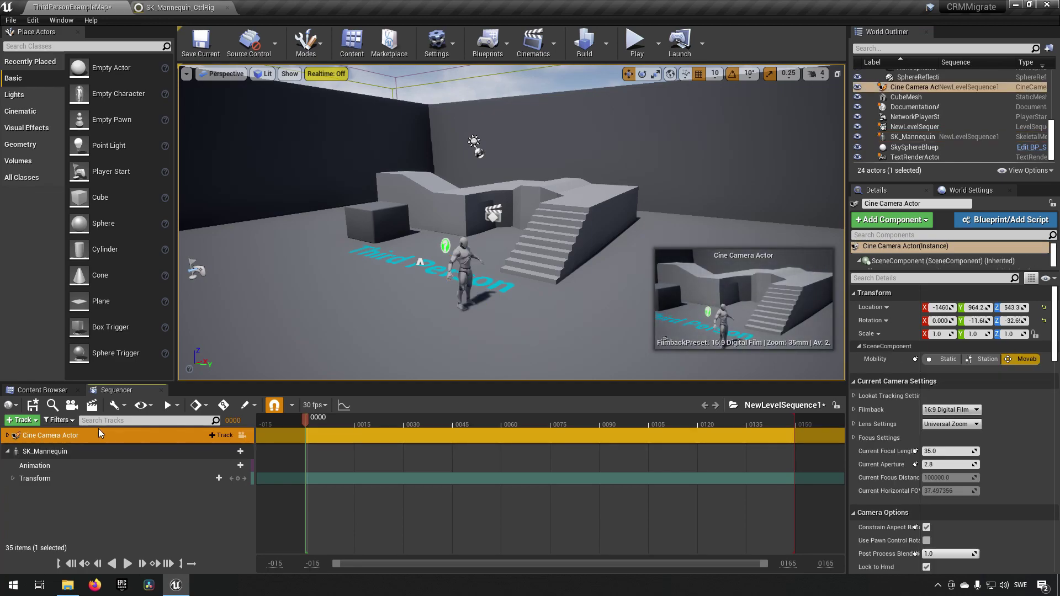
pyautogui.press('Delete')
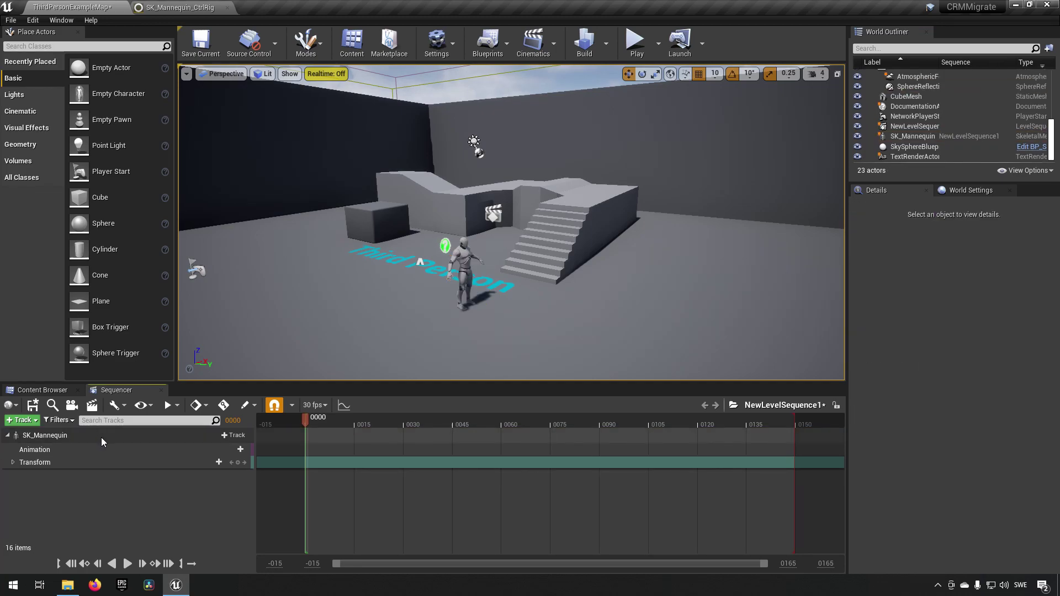
pyautogui.click(101, 436)
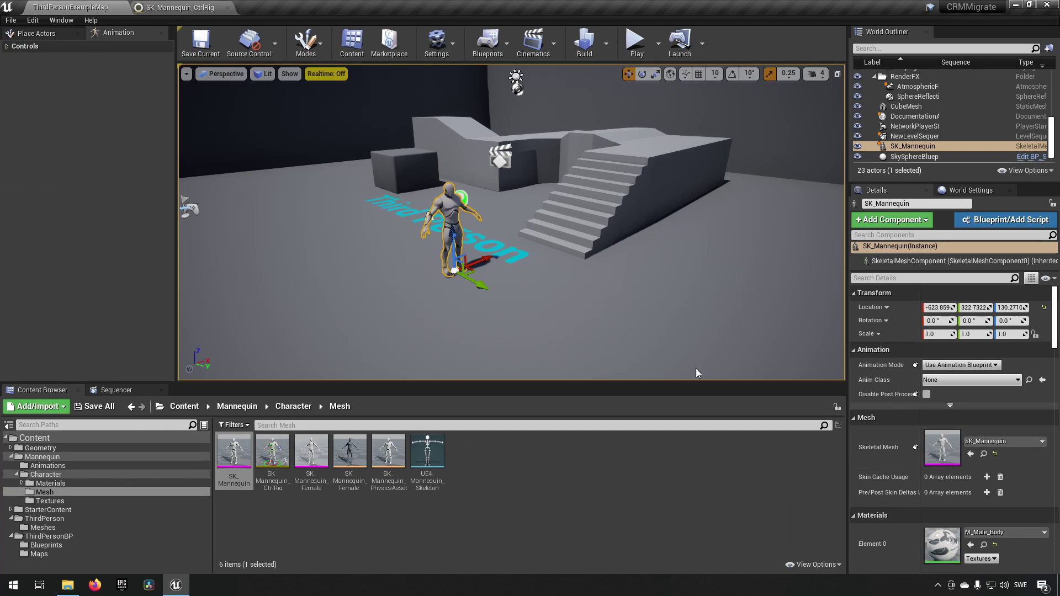
pyautogui.click(117, 391)
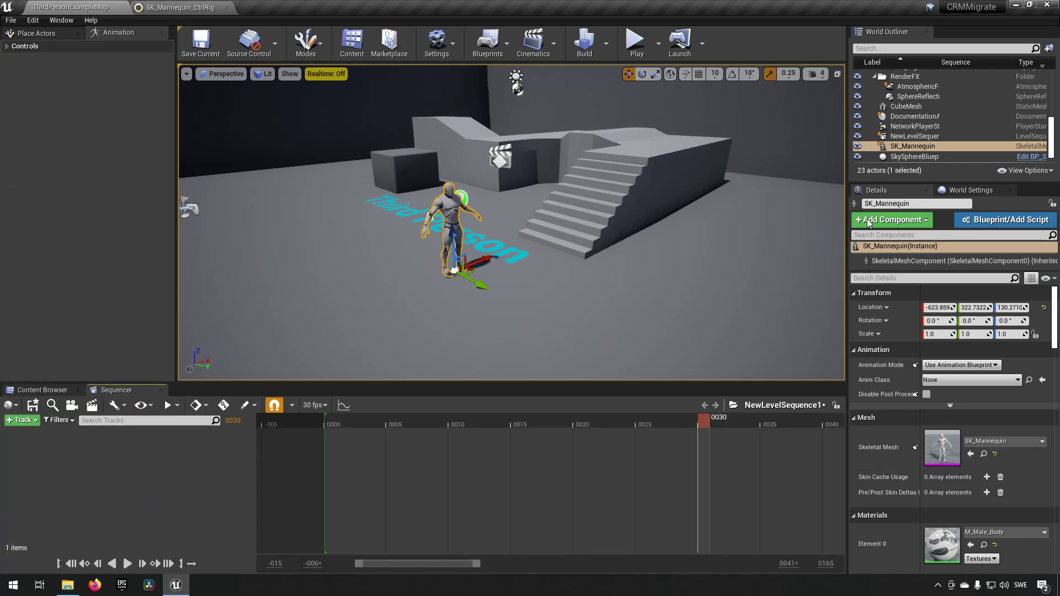
pyautogui.moveTo(927, 146); pyautogui.dragTo(100, 474)
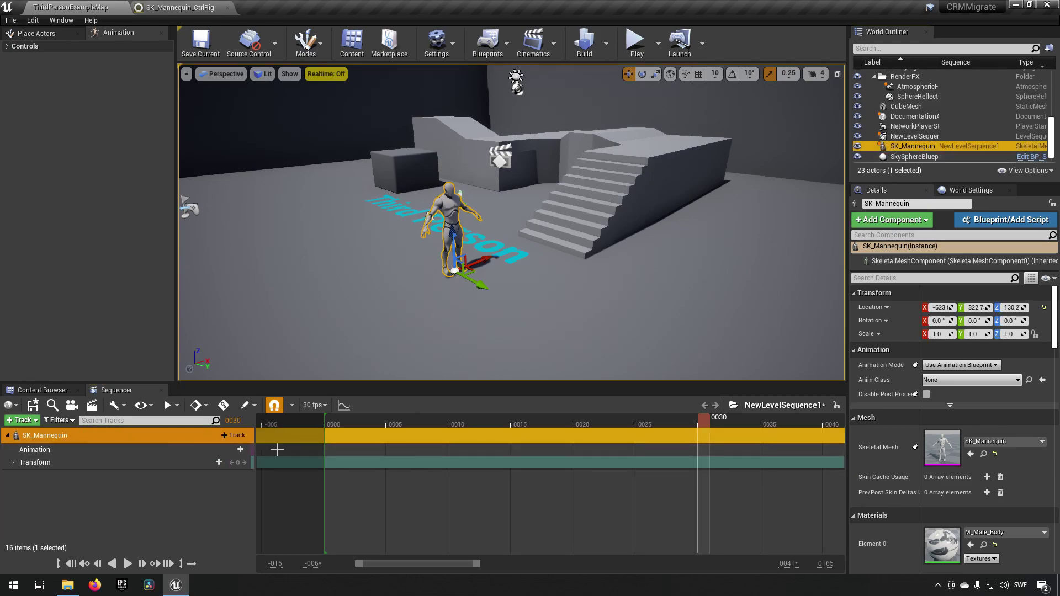
# Add an Asset-Based Control Rig track using SK_Mannequin_CtrlRig under the SK_Mannequin row
pyautogui.click(224, 436)
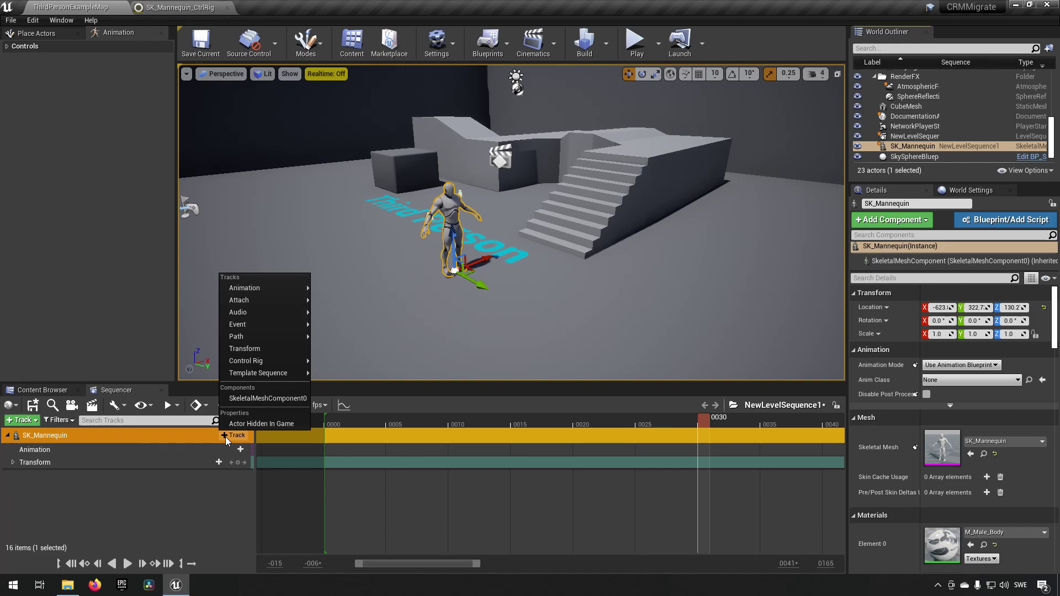
pyautogui.moveTo(260, 360)
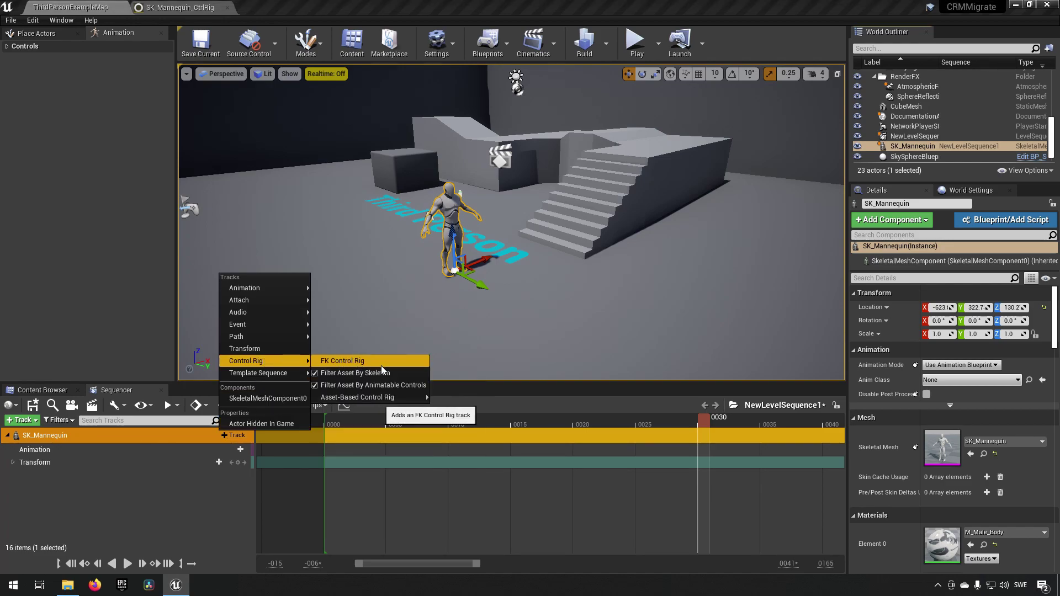
pyautogui.moveTo(385, 397)
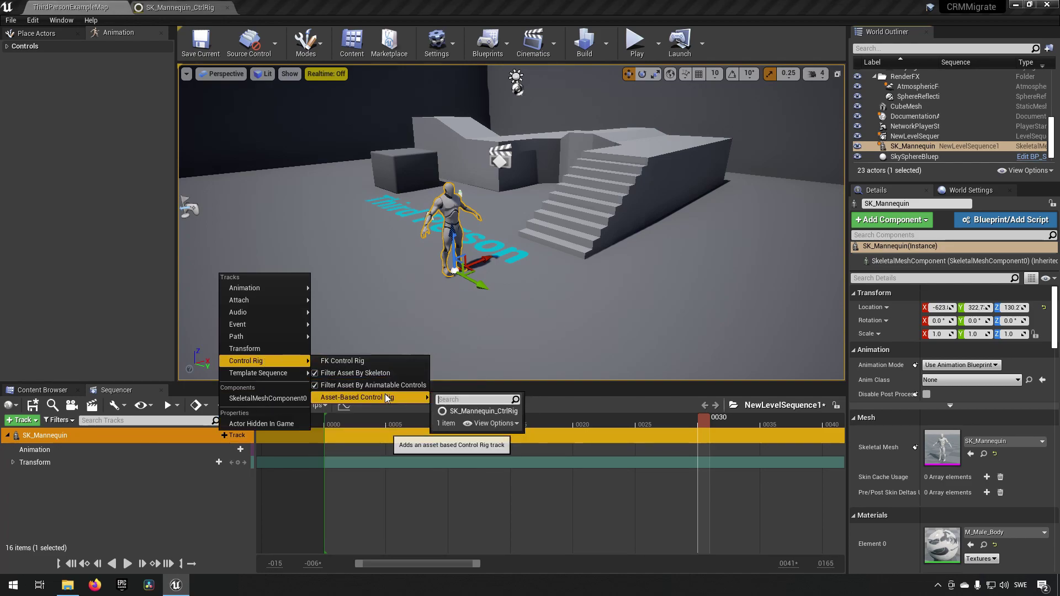
pyautogui.click(468, 410)
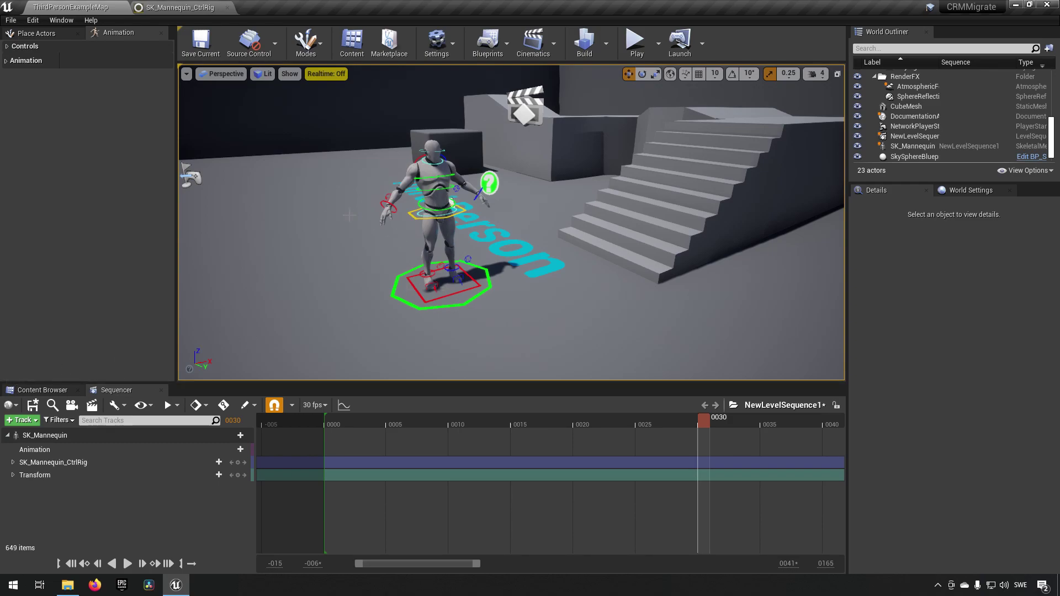
# Key all SK_Mannequin_CtrlRig controls at frame 0000 and select the right-hand control
pyautogui.moveTo(486, 184)
pyautogui.mouseDown(button='right')
pyautogui.moveTo(463, 185)
pyautogui.moveTo(486, 184)
pyautogui.mouseUp(button='right')
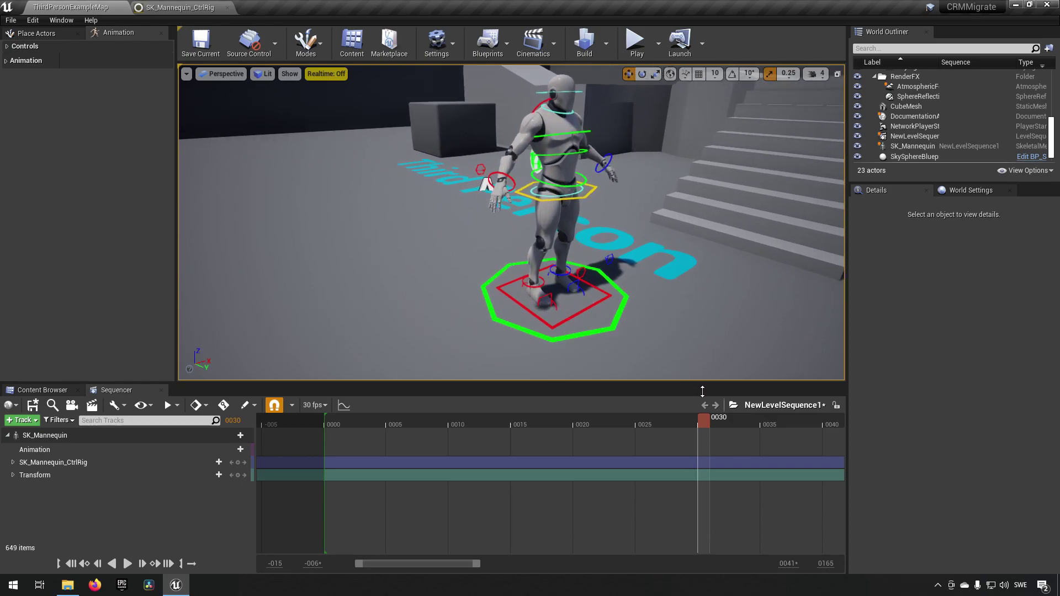
pyautogui.moveTo(700, 422); pyautogui.dragTo(329, 420)
pyautogui.moveTo(666, 239); pyautogui.dragTo(681, 236, button='right')
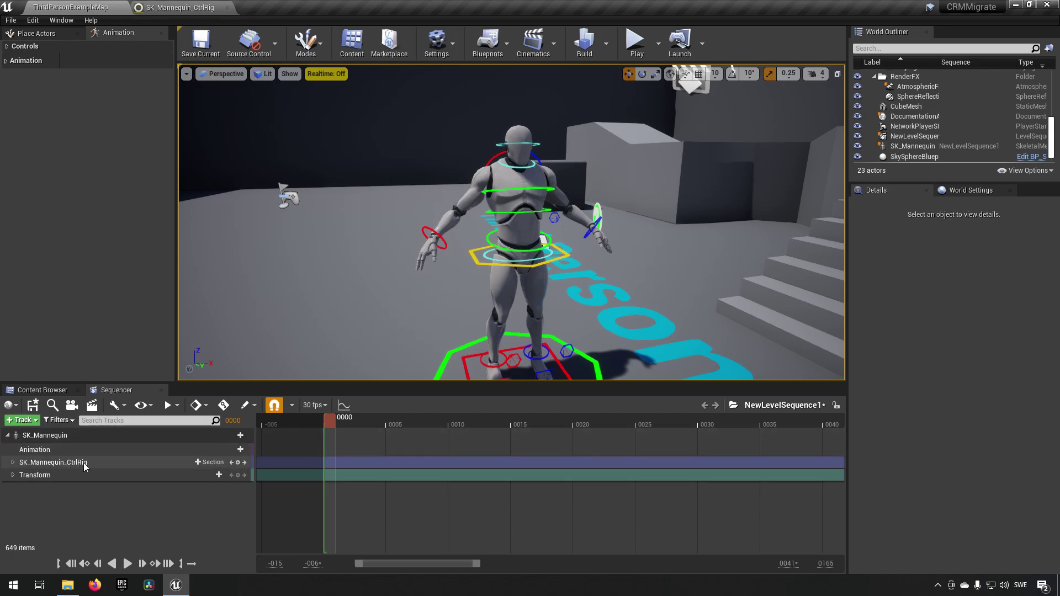
pyautogui.click(238, 462)
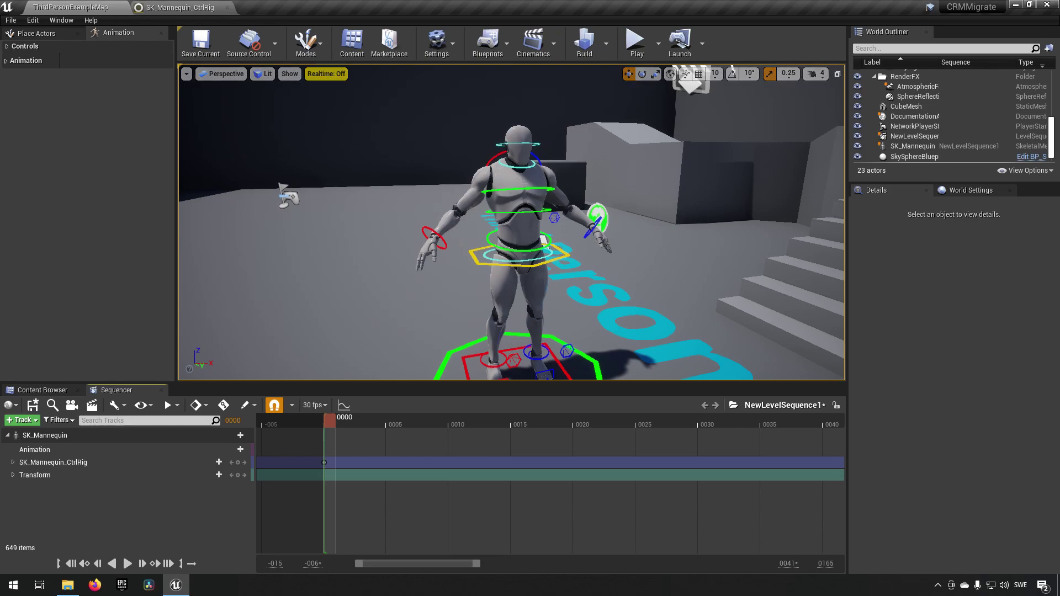
pyautogui.click(435, 238)
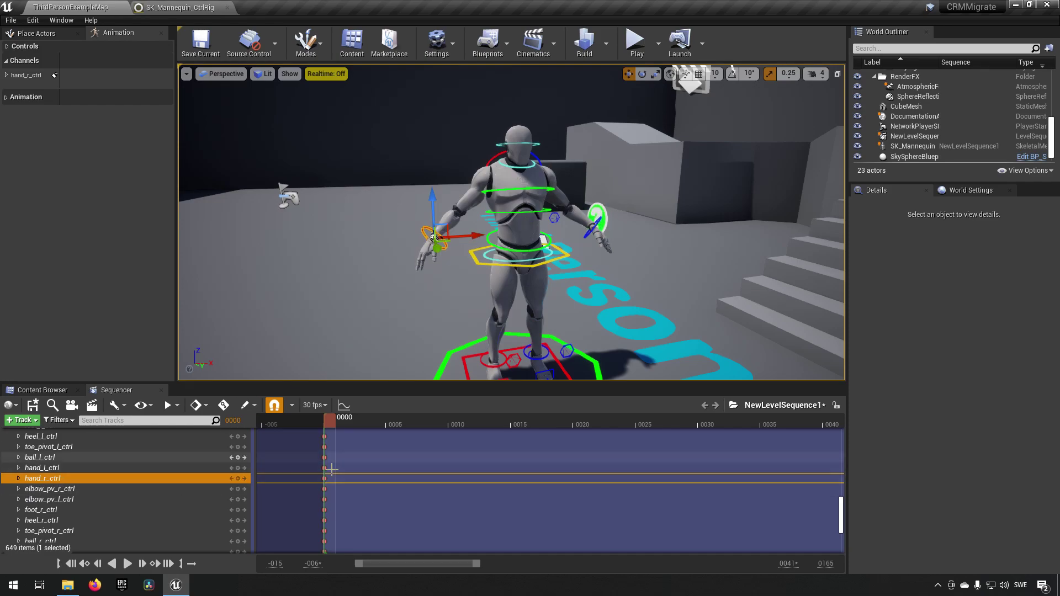
pyautogui.scroll(15, 303, 500)
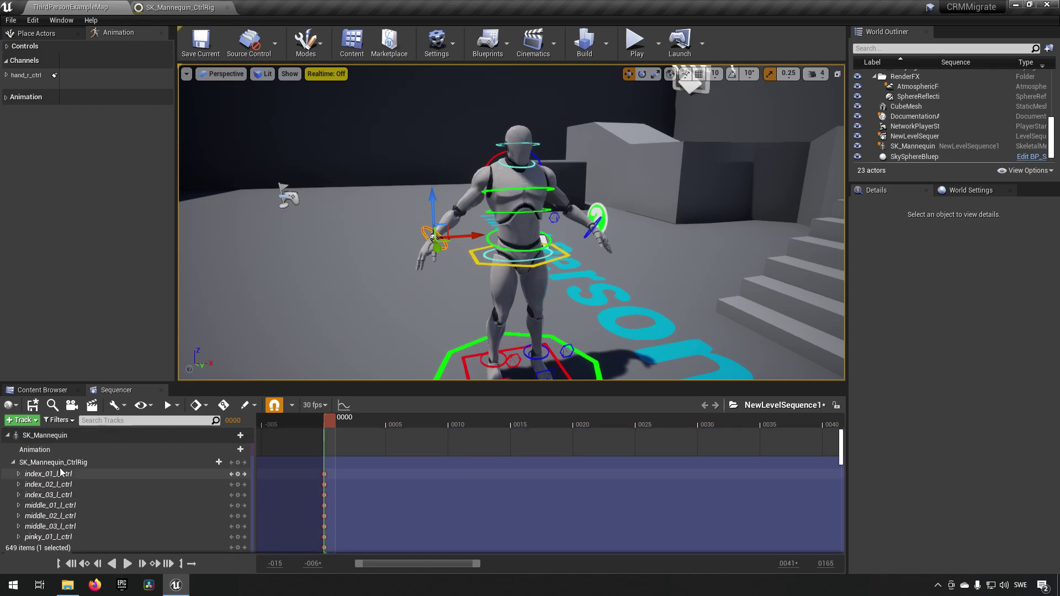
pyautogui.scroll(-4, 104, 476)
pyautogui.scroll(-2, 104, 474)
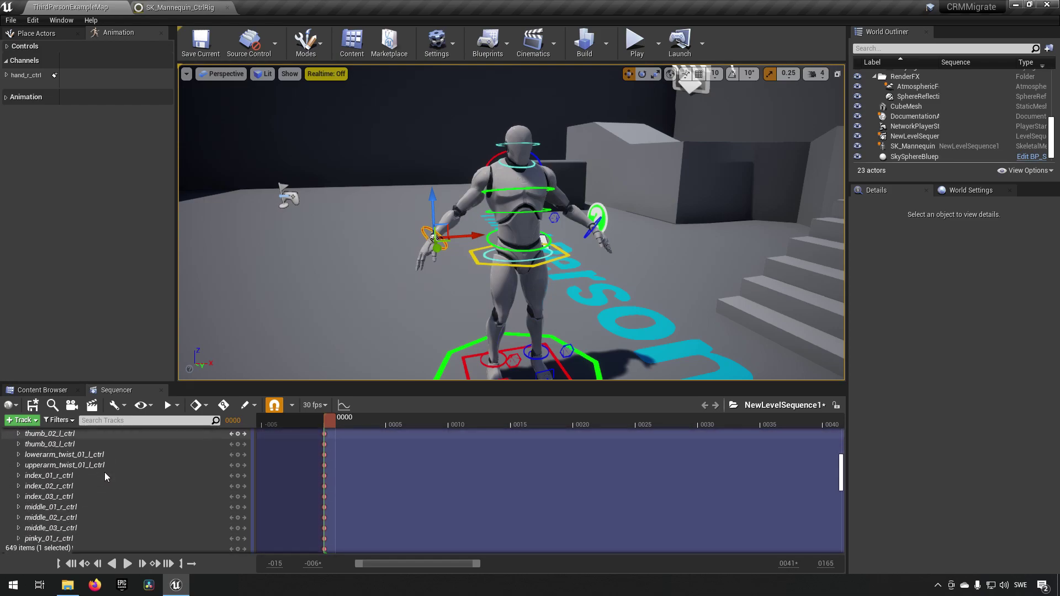
pyautogui.scroll(6, 105, 474)
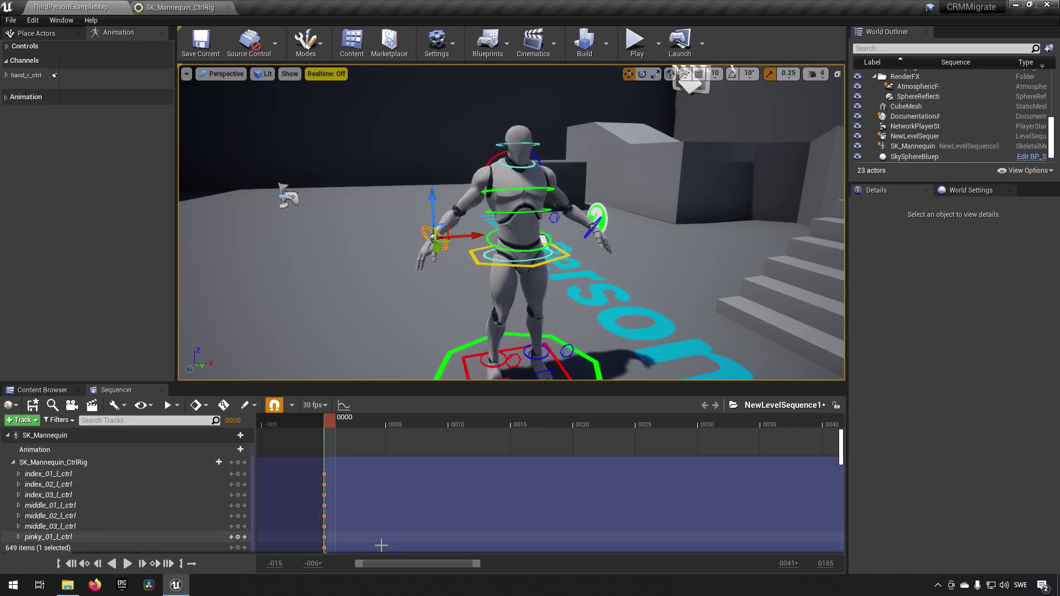
pyautogui.scroll(-10, 317, 510)
pyautogui.scroll(3, 324, 513)
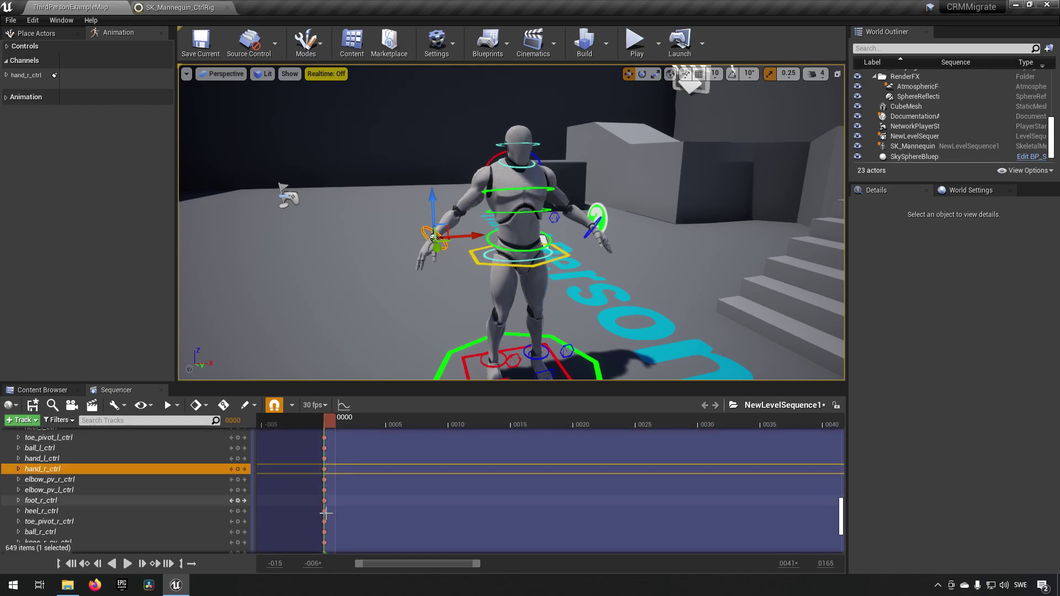
pyautogui.scroll(8, 311, 515)
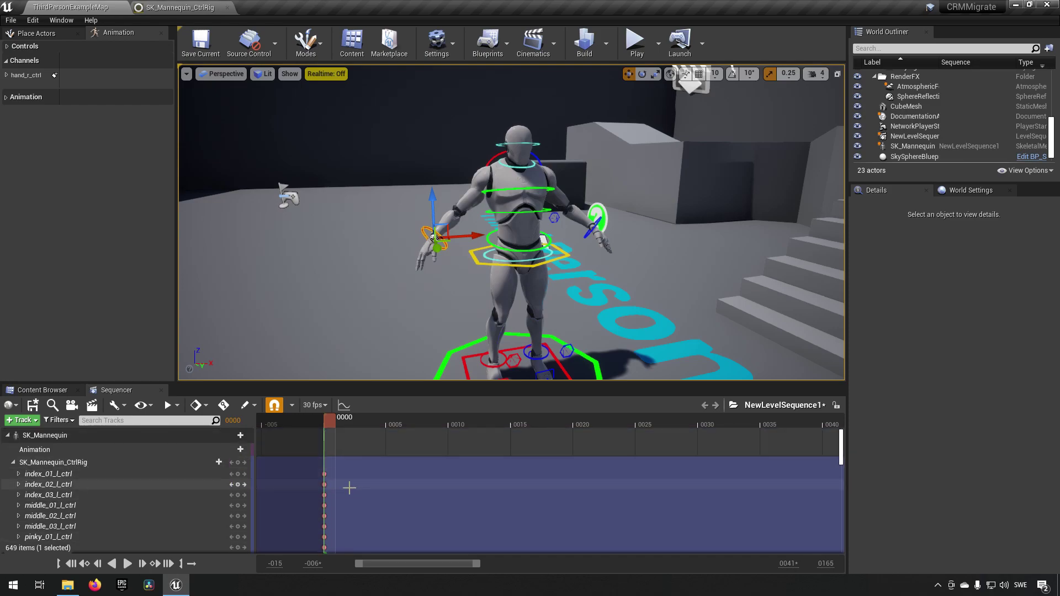
pyautogui.scroll(-10, 347, 486)
pyautogui.scroll(6, 345, 497)
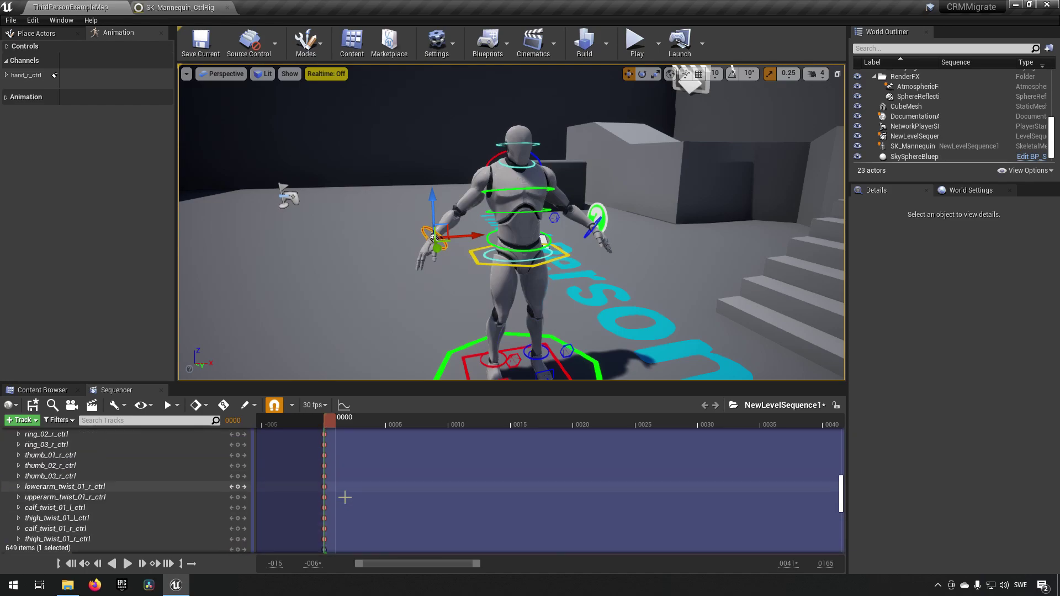
pyautogui.scroll(10, 298, 519)
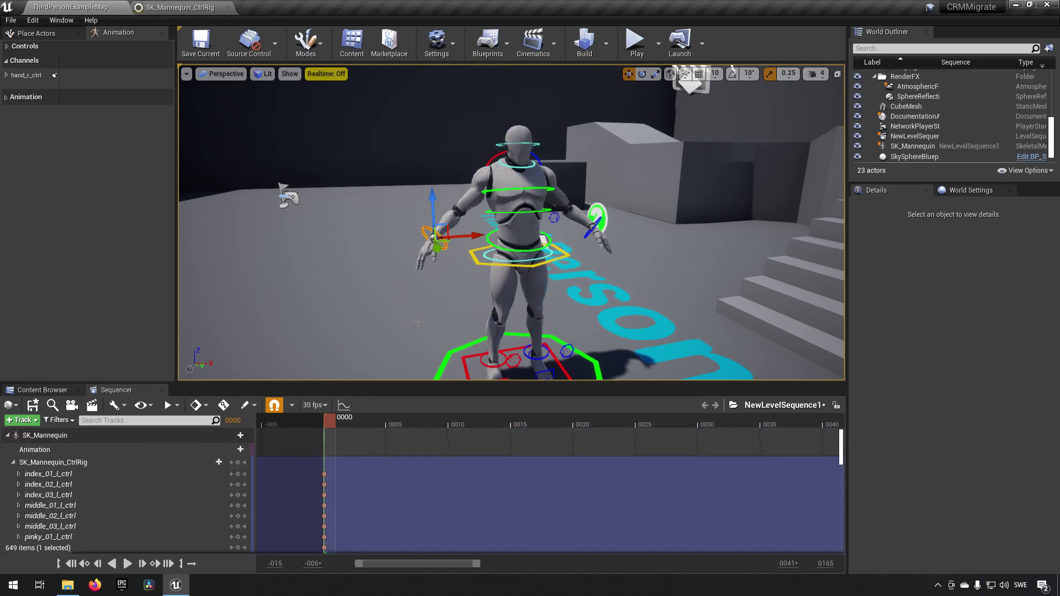
# Raise the mannequin's right hand and tilt it with the rotate gizmo
pyautogui.moveTo(441, 203); pyautogui.dragTo(440, 116)
pyautogui.press('e')
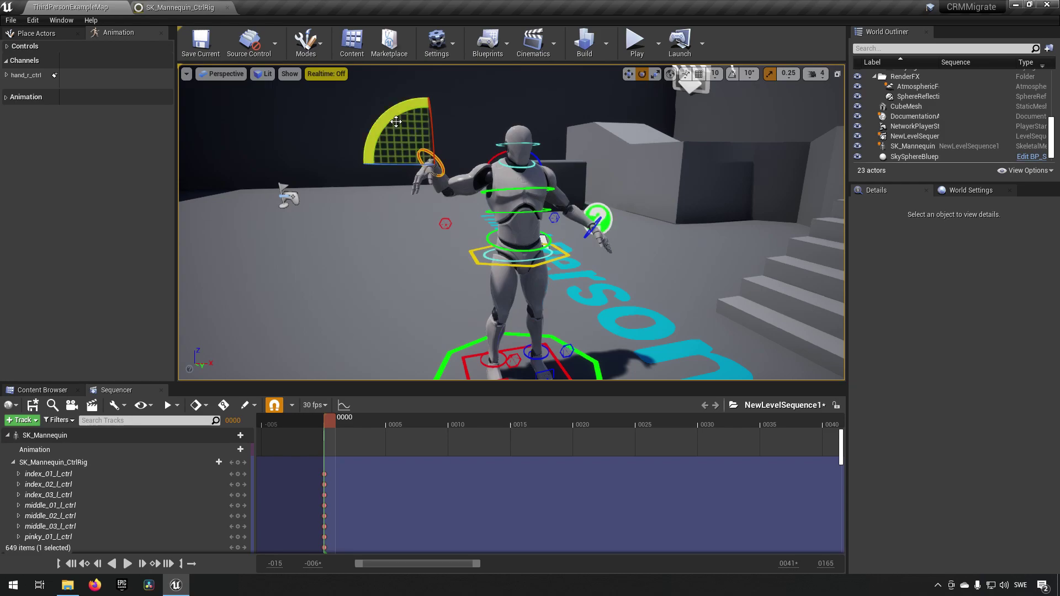
pyautogui.moveTo(411, 141); pyautogui.dragTo(471, 215)
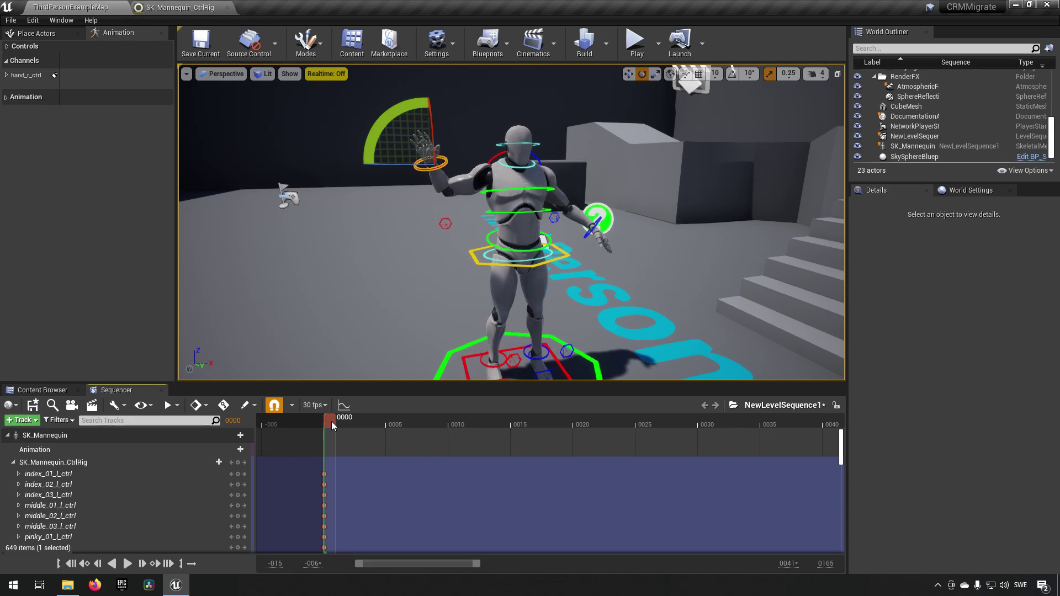
# At frame 0015, lift hand_r_ctrl above the shoulder and rotate it into a wave pose
pyautogui.moveTo(331, 422); pyautogui.dragTo(522, 443)
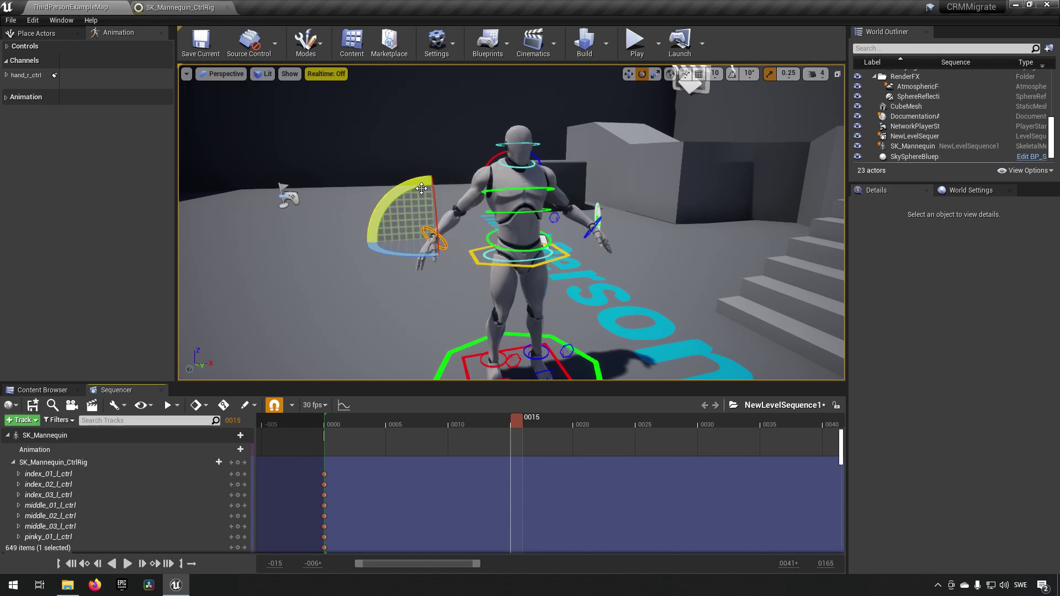
pyautogui.click(445, 228)
pyautogui.click(437, 237)
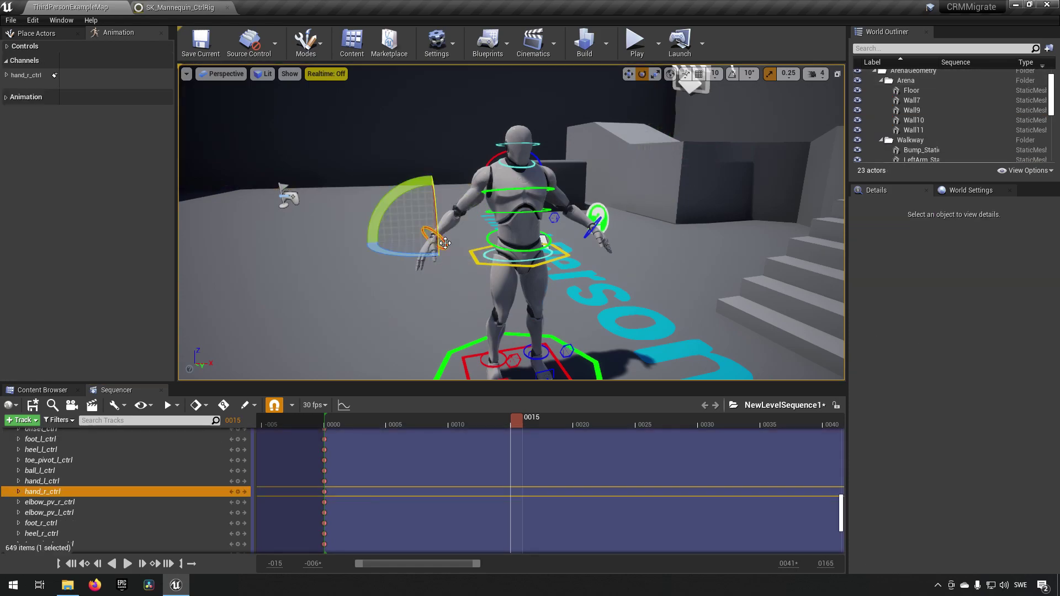
pyautogui.moveTo(434, 237); pyautogui.dragTo(428, 112)
pyautogui.press('e')
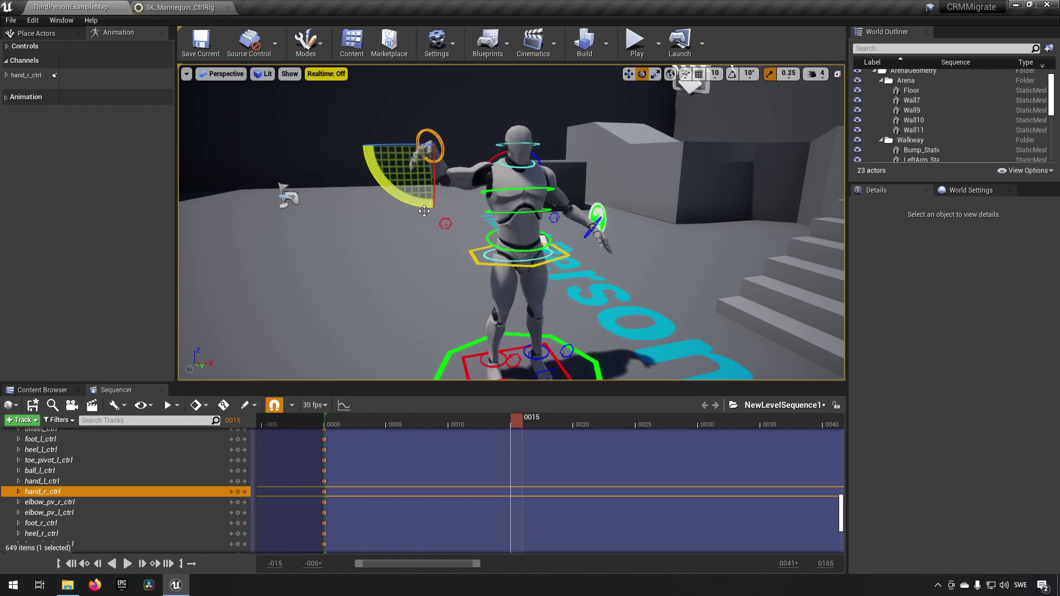
pyautogui.moveTo(489, 147); pyautogui.dragTo(356, 185)
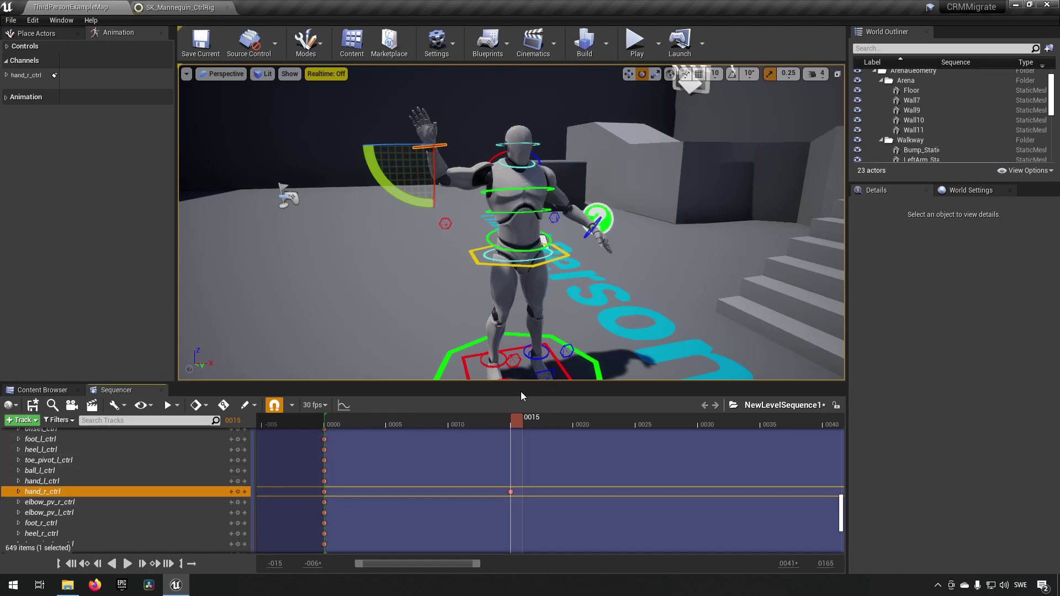
pyautogui.moveTo(520, 425); pyautogui.dragTo(519, 448)
# At frame 0030, shift the raised hand_r_ctrl sideways and tilt it the other way
pyautogui.moveTo(518, 427); pyautogui.dragTo(705, 441)
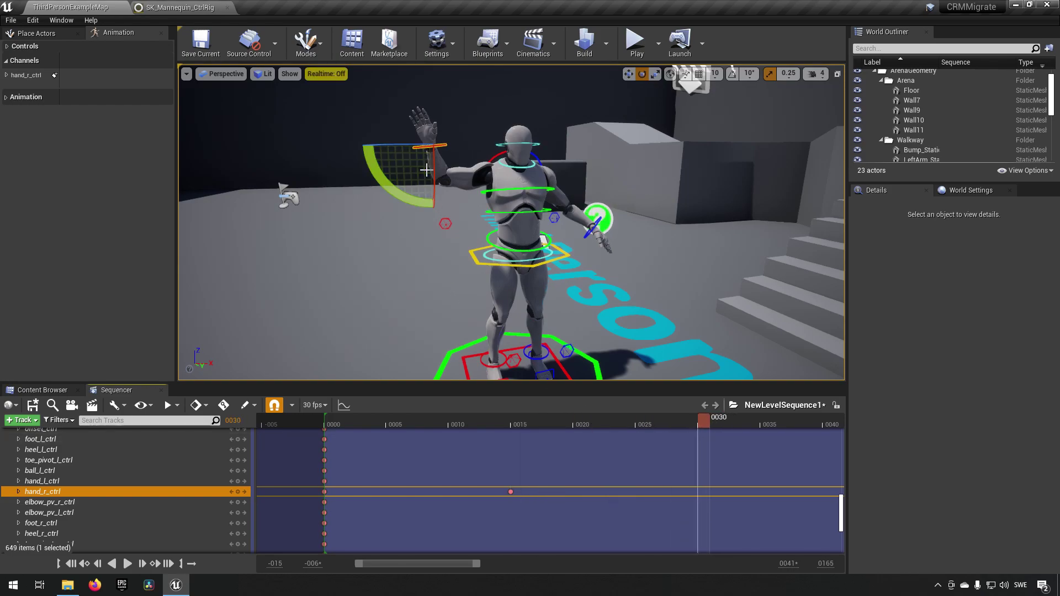
pyautogui.press('w')
pyautogui.moveTo(469, 147); pyautogui.dragTo(518, 187)
pyautogui.press('e')
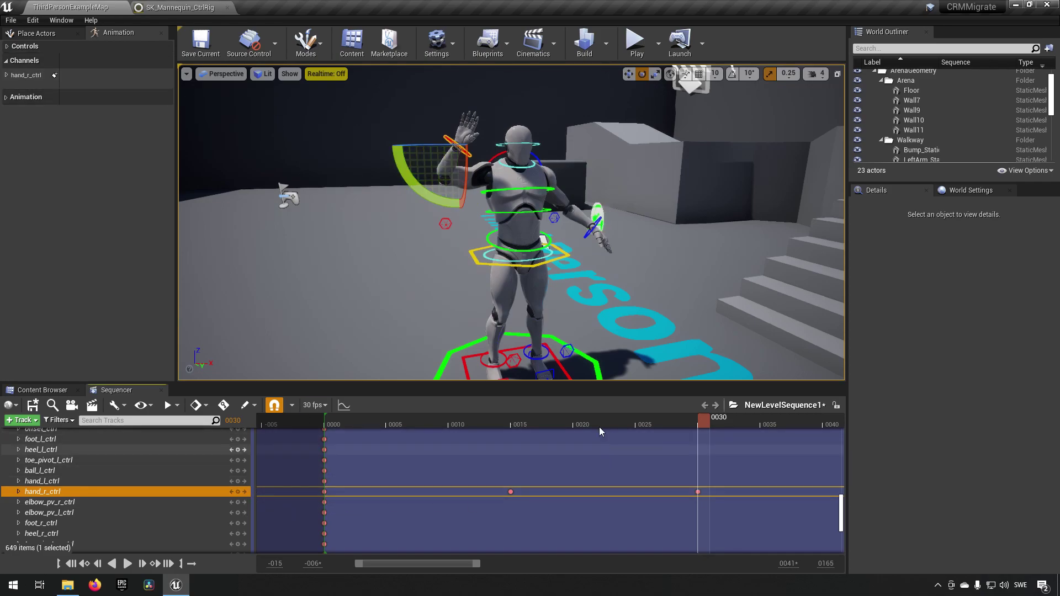
pyautogui.moveTo(701, 430)
pyautogui.mouseDown()
pyautogui.moveTo(327, 429)
pyautogui.moveTo(703, 430)
pyautogui.mouseUp()
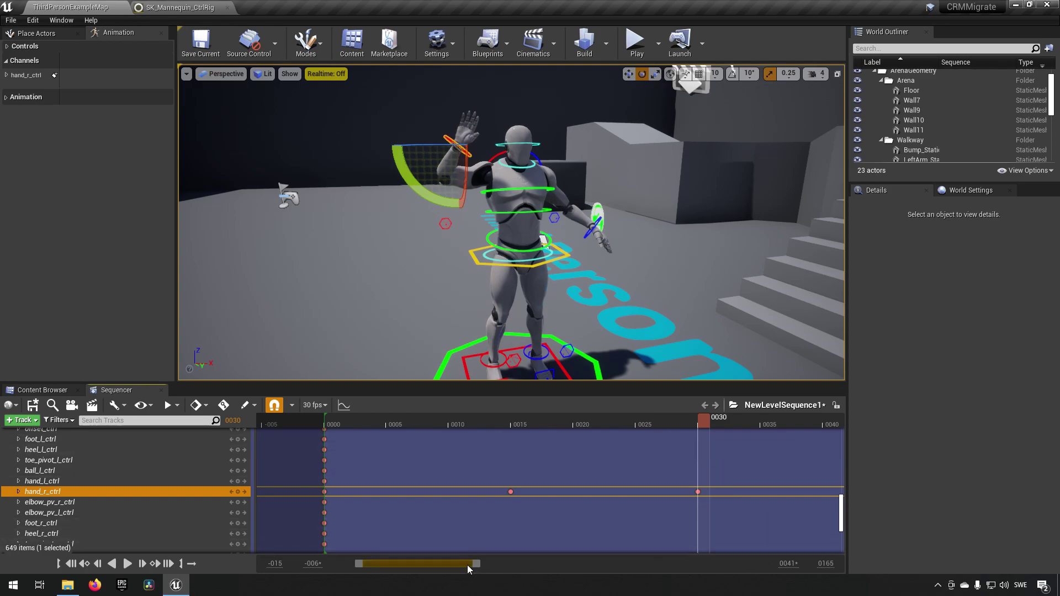
# Duplicate the frame 0015 hand_r_ctrl key to frame 0045 and scrub to preview the wave
pyautogui.moveTo(475, 563); pyautogui.dragTo(538, 564)
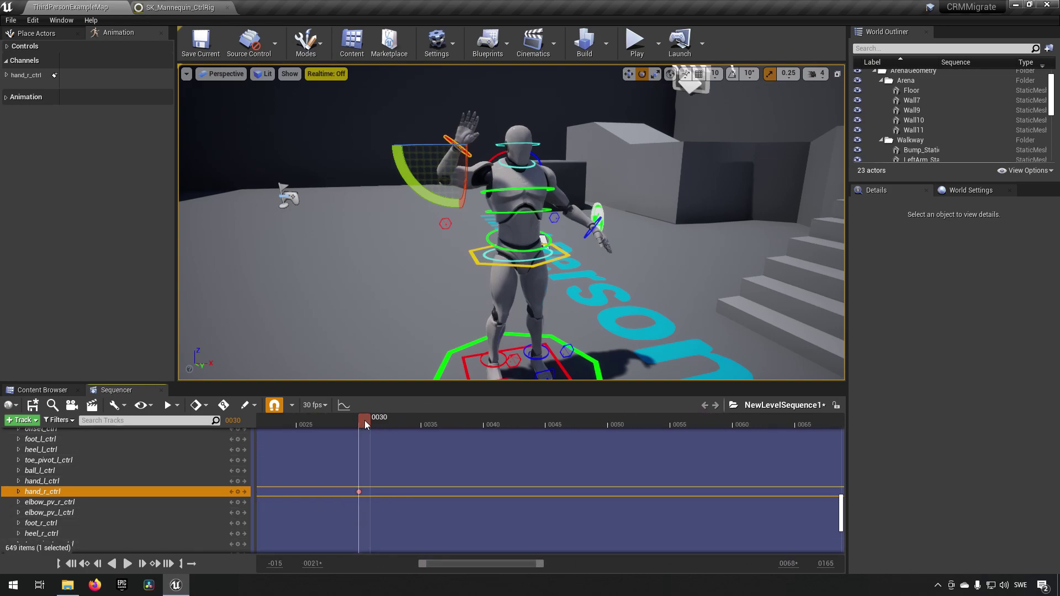
pyautogui.moveTo(366, 423); pyautogui.dragTo(560, 434)
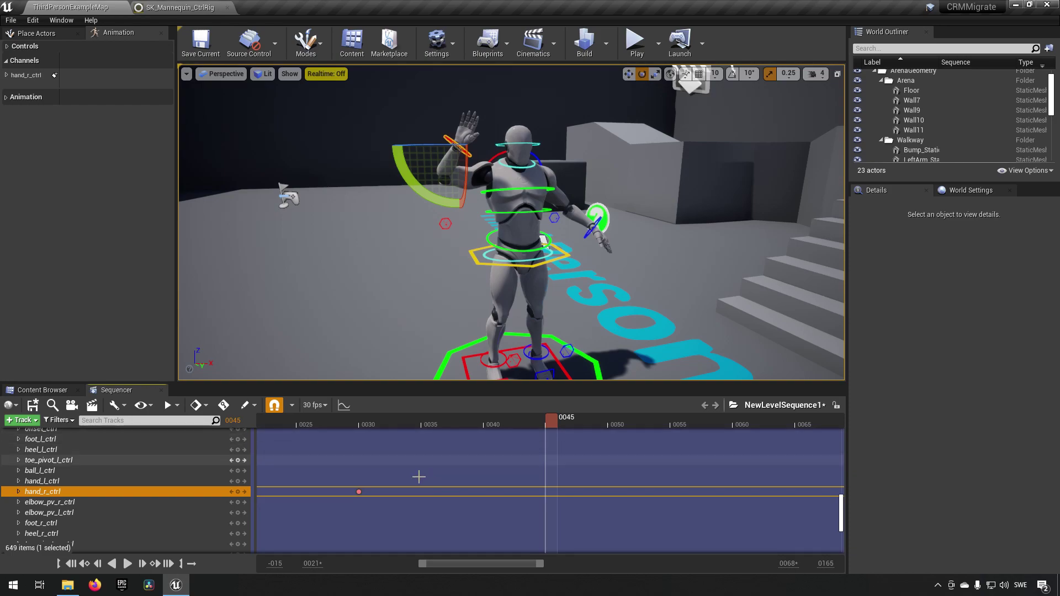
pyautogui.moveTo(481, 566); pyautogui.dragTo(445, 567)
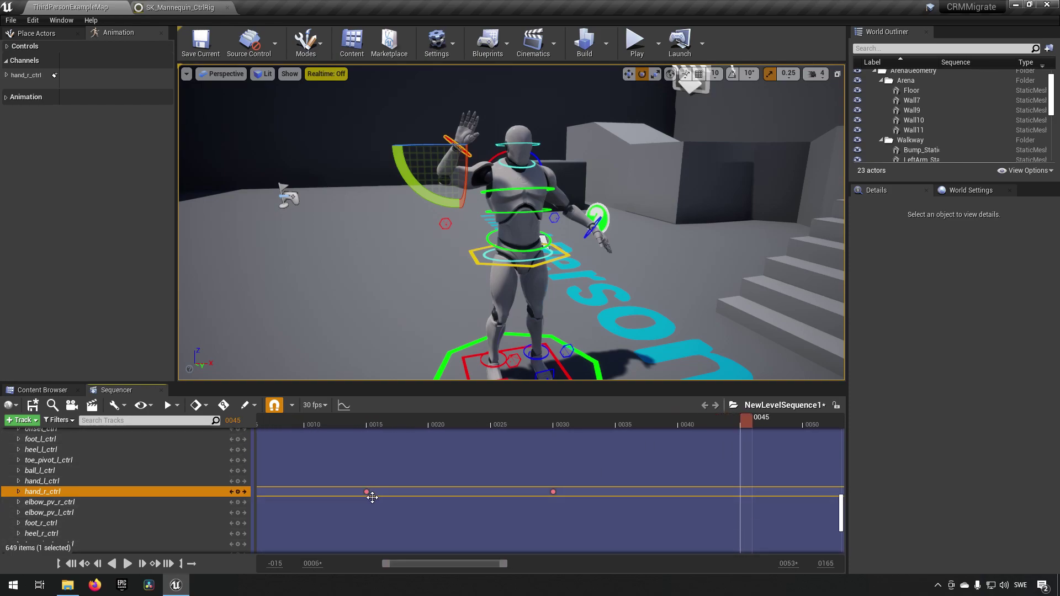
pyautogui.click(372, 497)
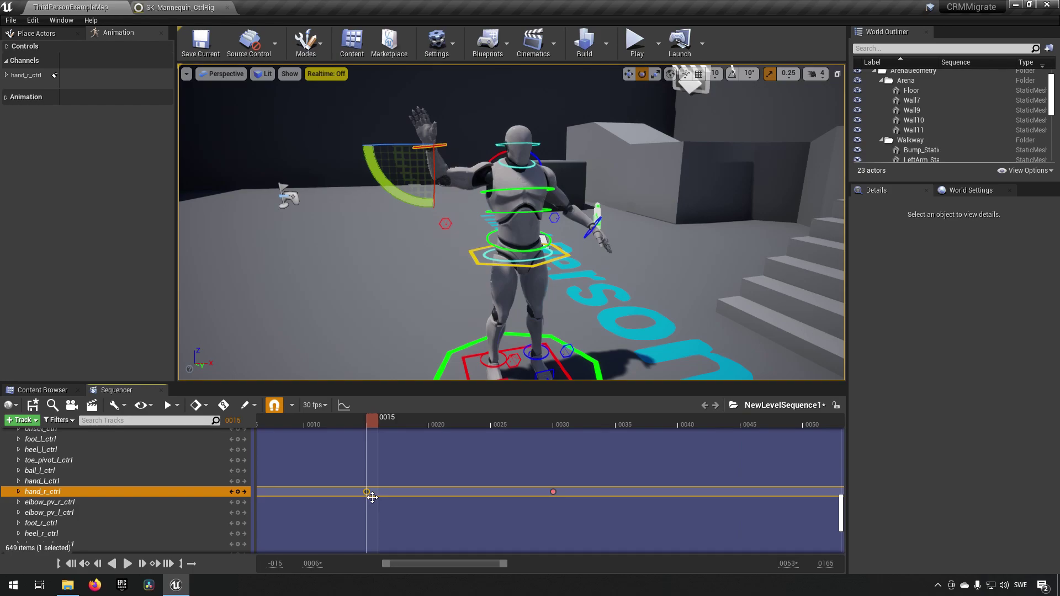
pyautogui.keyDown('alt'); pyautogui.moveTo(373, 497); pyautogui.dragTo(757, 504); pyautogui.keyUp('alt')
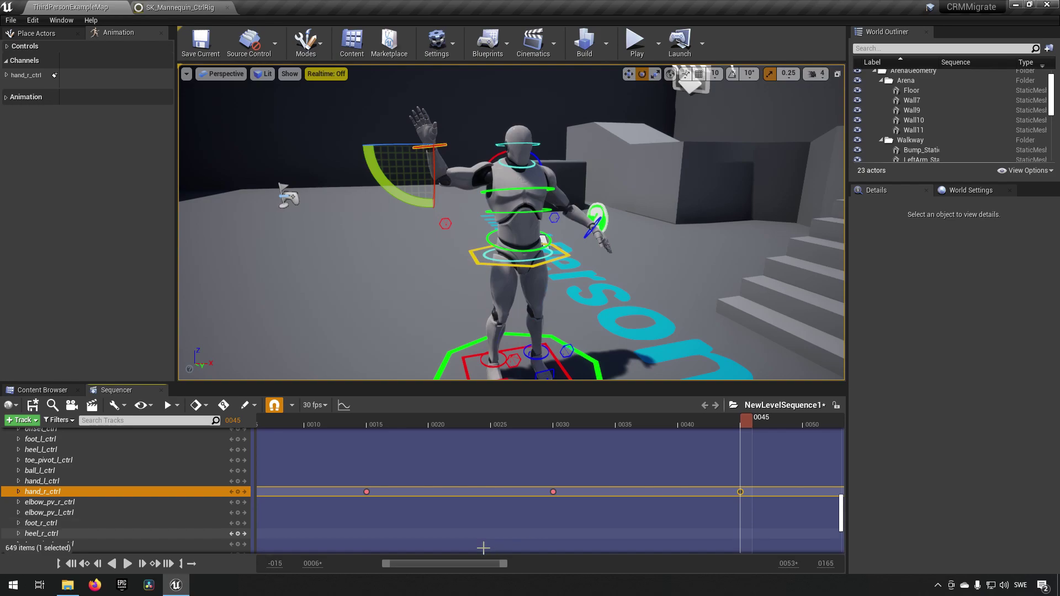
pyautogui.moveTo(462, 563); pyautogui.dragTo(485, 563)
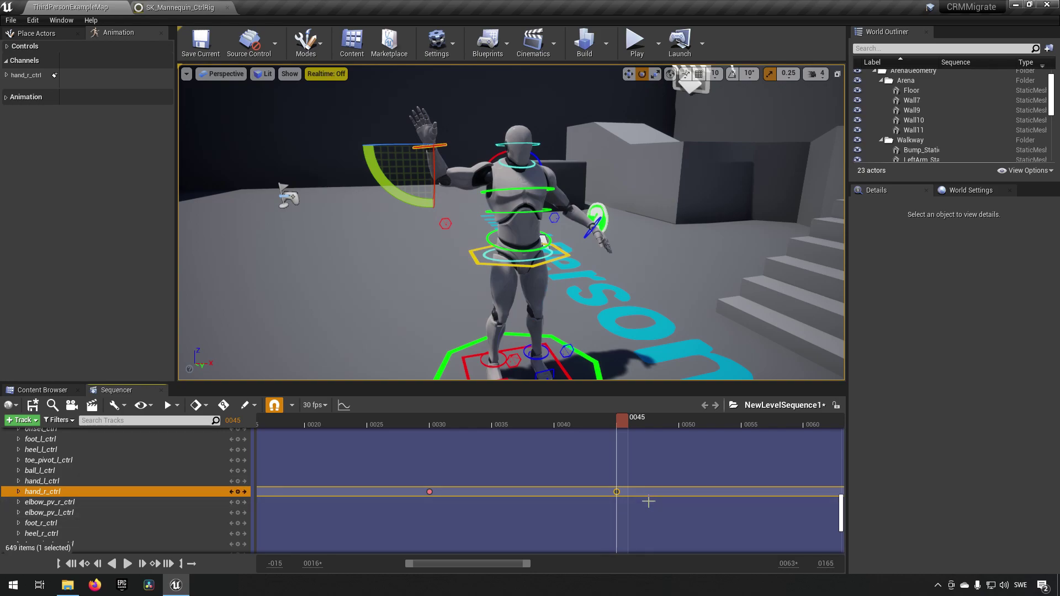
pyautogui.moveTo(625, 419); pyautogui.dragTo(625, 462)
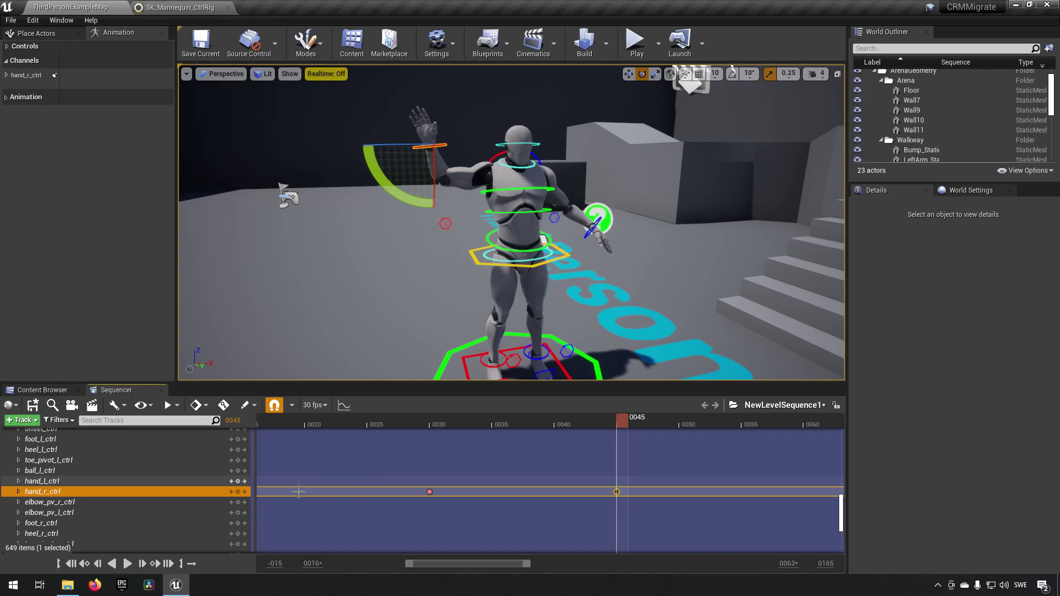
# Start Bake Animation Sequence on the SK_Mannequin track
pyautogui.scroll(15, 99, 478)
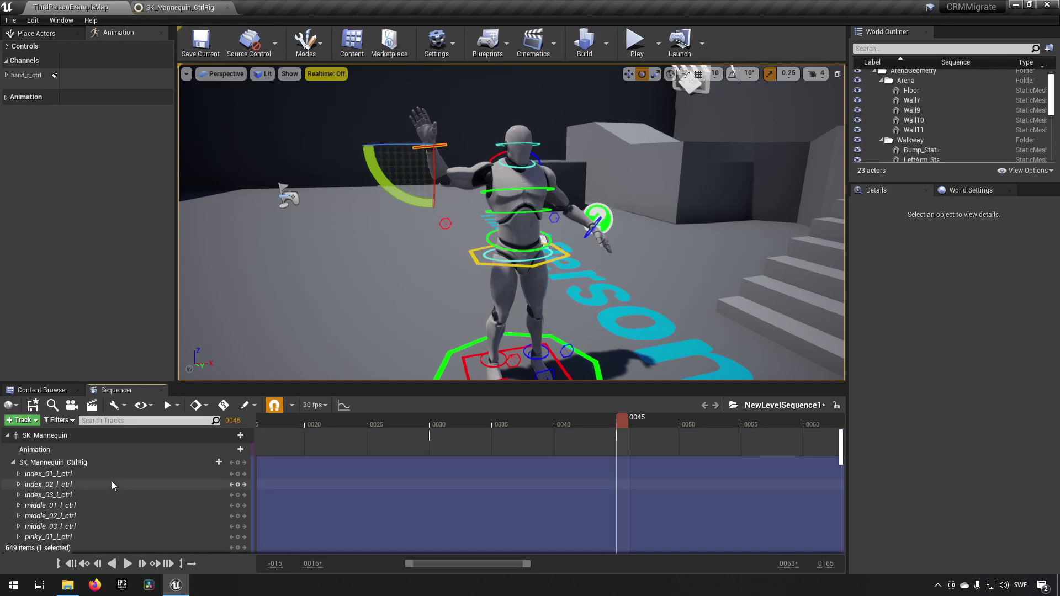
pyautogui.click(13, 462)
pyautogui.click(57, 435)
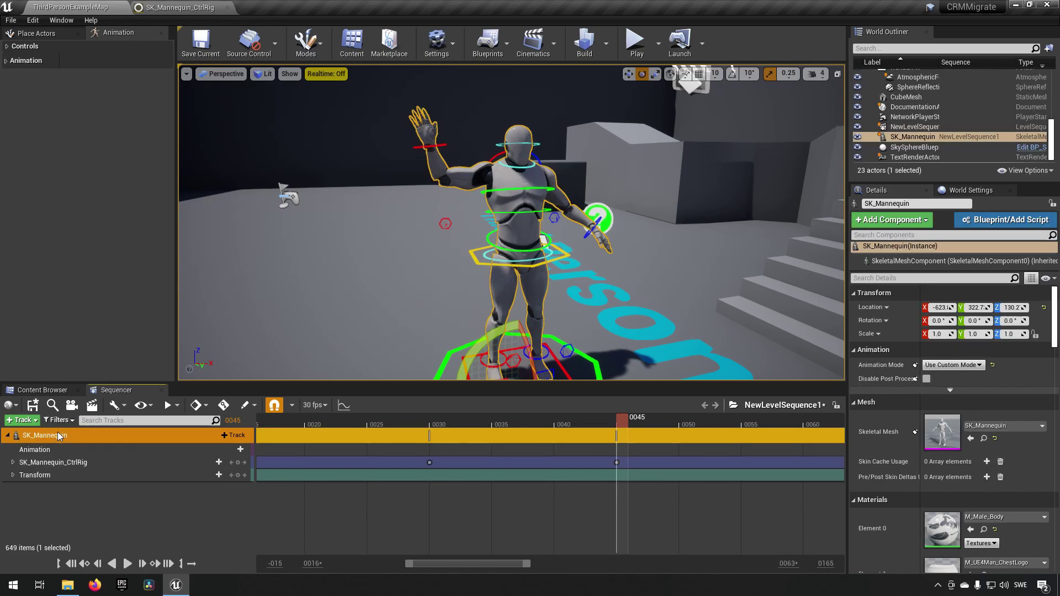
pyautogui.rightClick(59, 436)
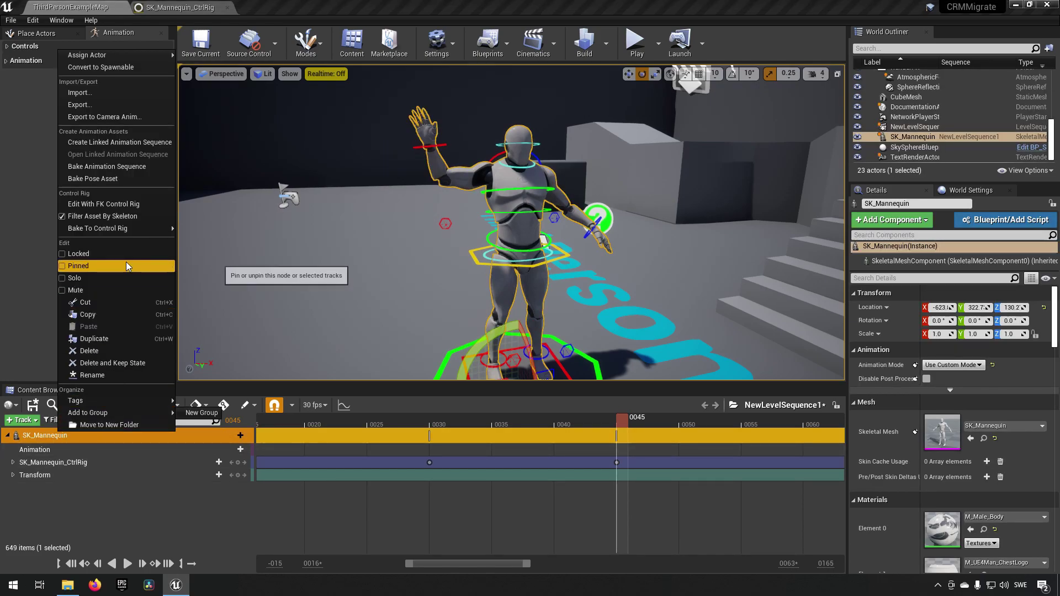
pyautogui.click(142, 169)
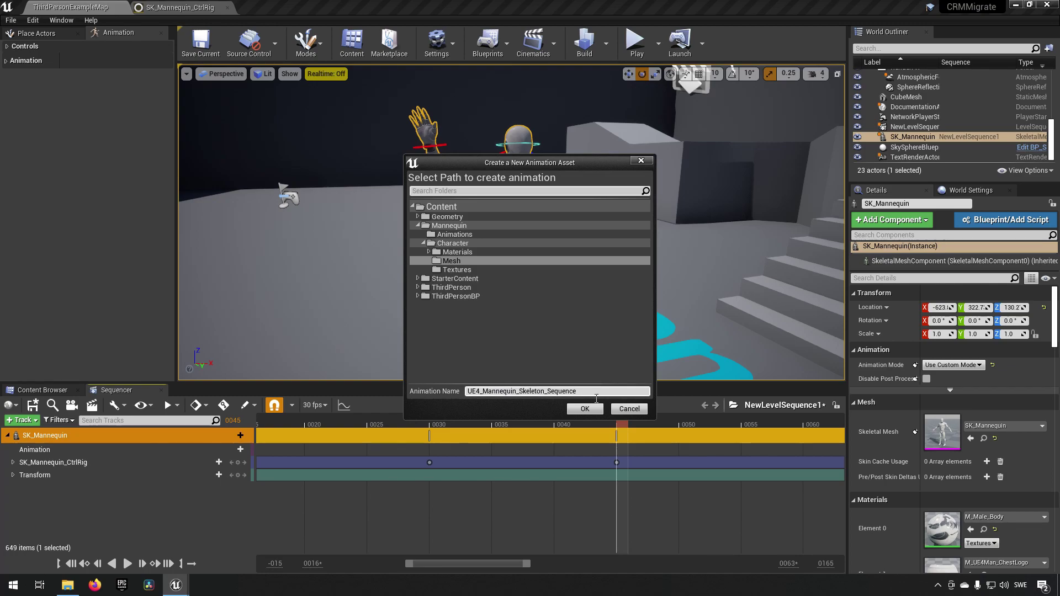
# Name the baked animation AnimWaveTest in Content and export it as an animation sequence
pyautogui.click(450, 207)
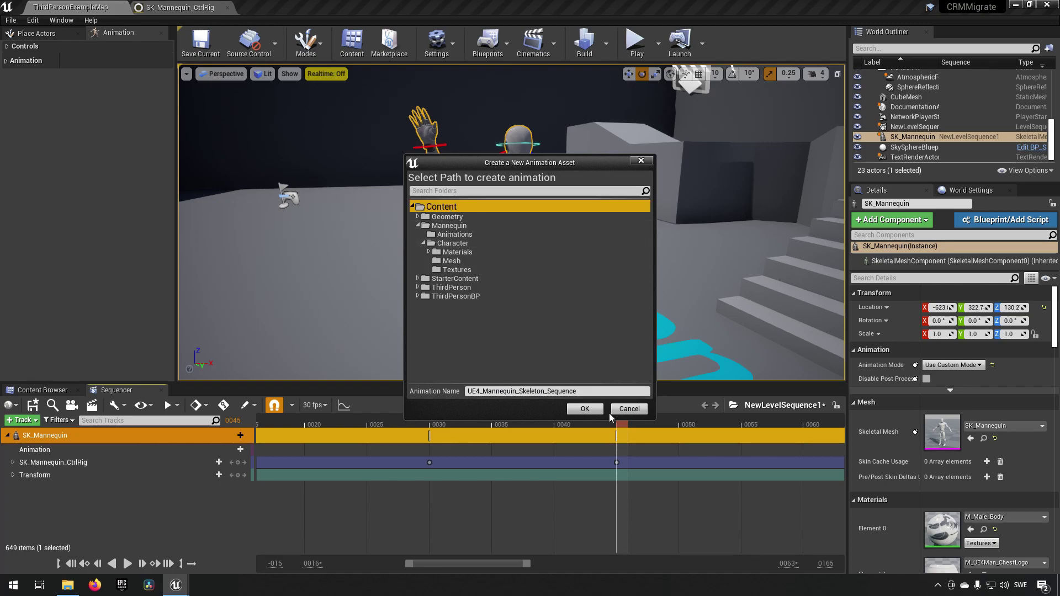
pyautogui.click(605, 395)
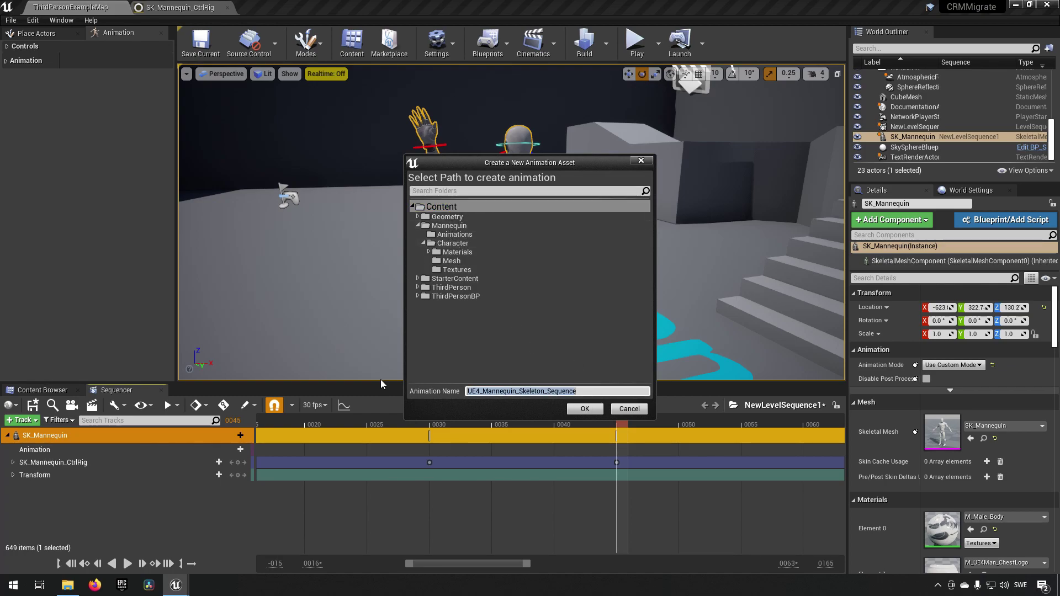
pyautogui.write('AnimWaveTest')
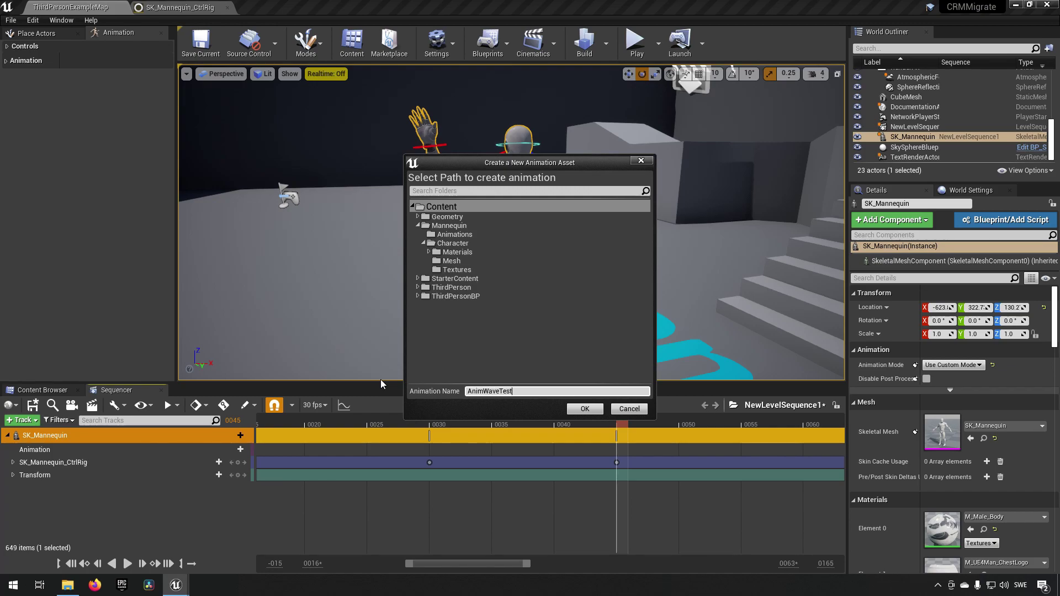
pyautogui.click(578, 409)
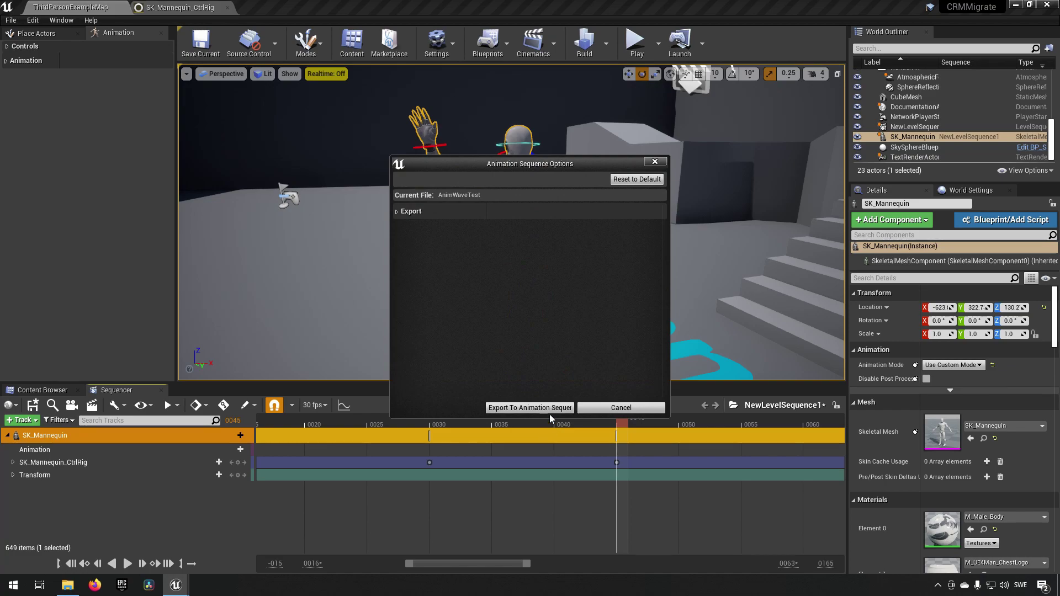
pyautogui.click(398, 211)
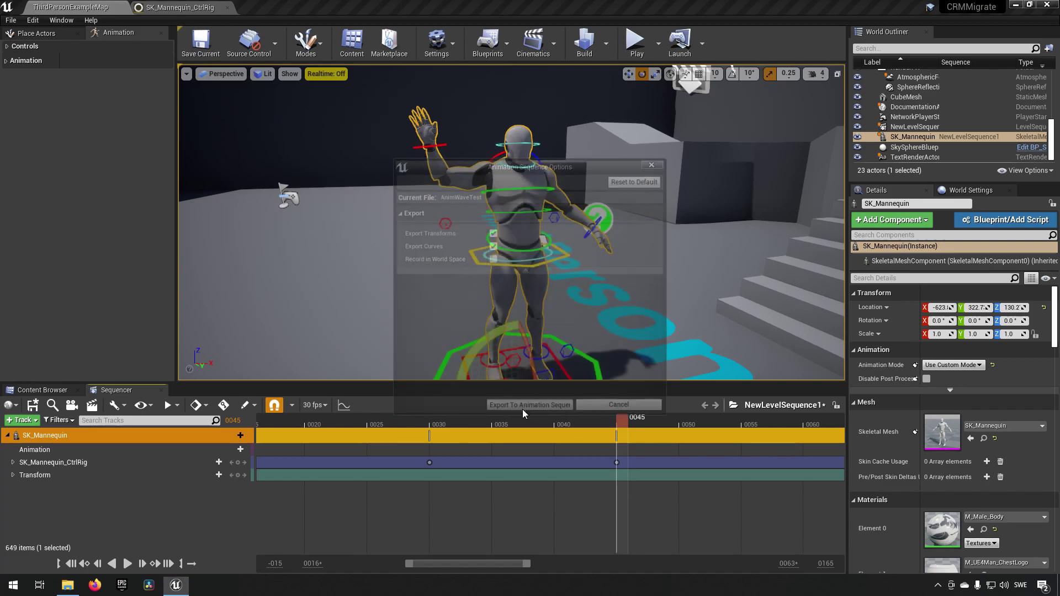
pyautogui.click(522, 409)
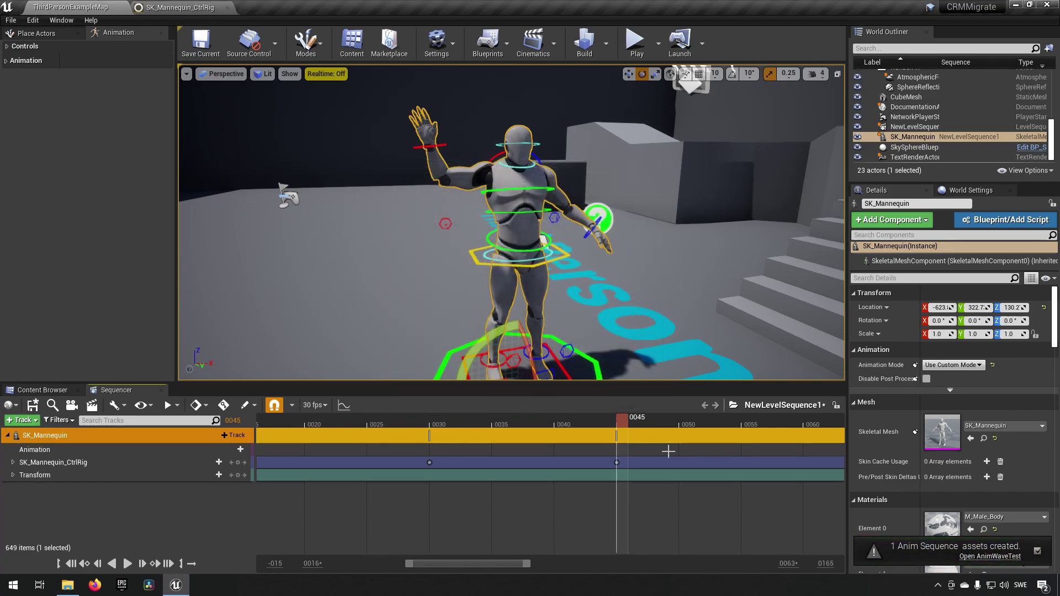
# Open AnimWaveTest, dock its editor in the main tab bar, and scrub back through the wave
pyautogui.click(989, 558)
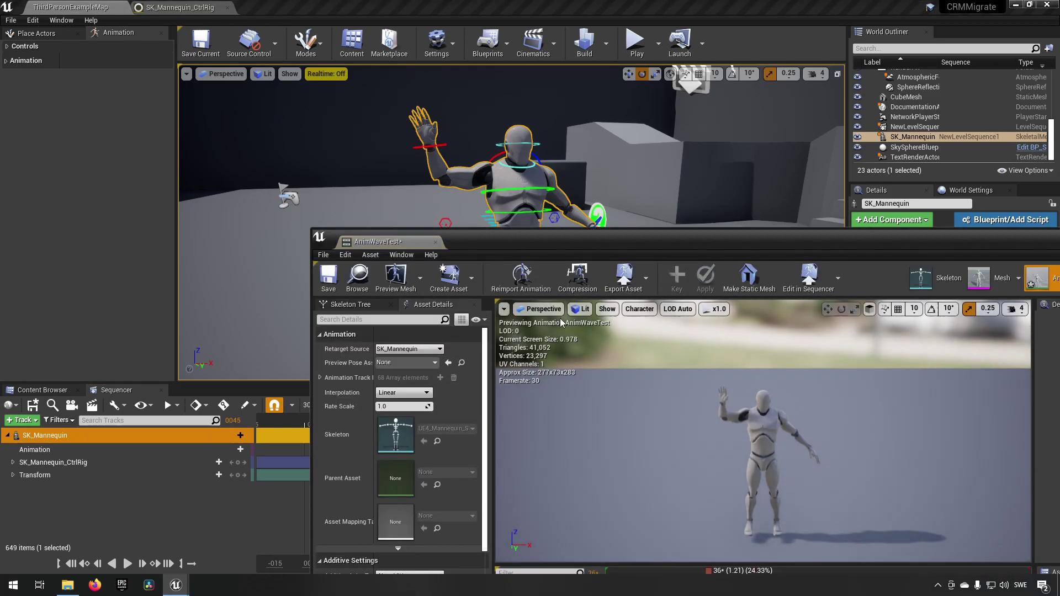
pyautogui.moveTo(376, 242); pyautogui.dragTo(302, 12)
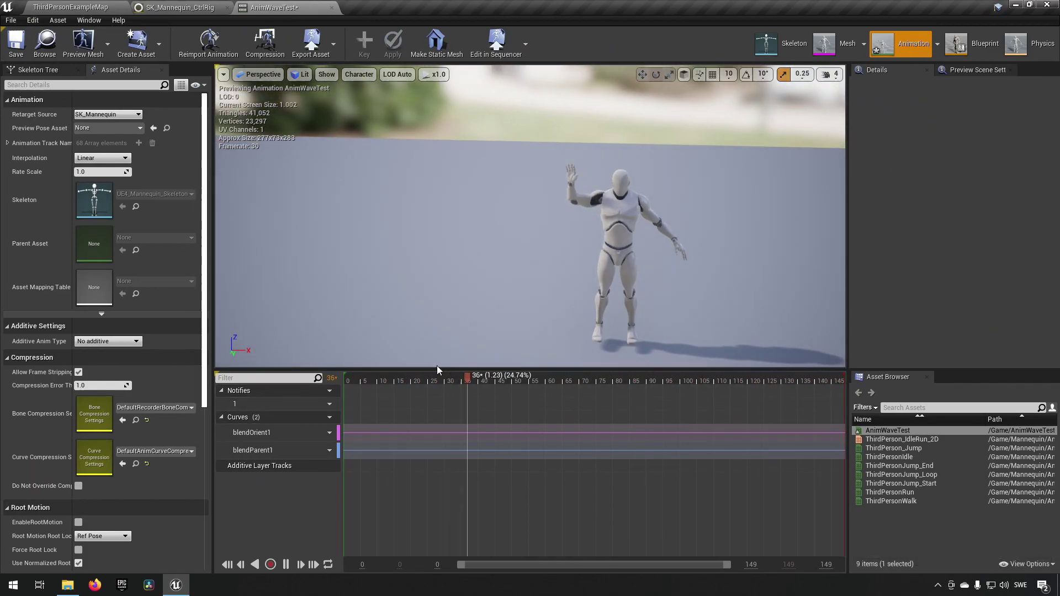
pyautogui.moveTo(605, 381); pyautogui.dragTo(343, 377)
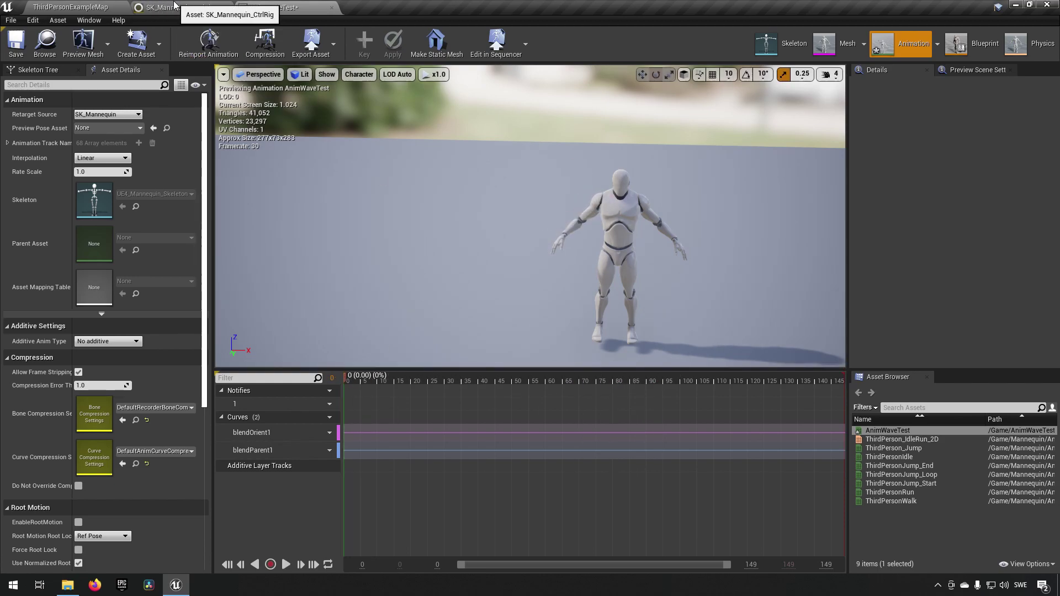
# Return to the level editor, then switch back to AnimWaveTest and preview the wave frame by frame
pyautogui.click(58, 6)
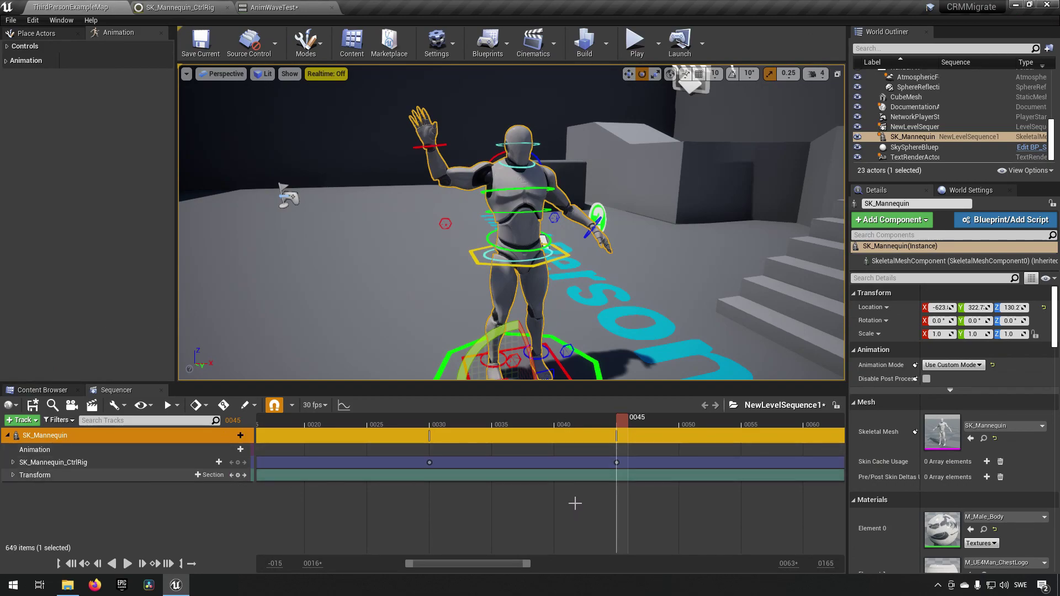
pyautogui.moveTo(511, 564); pyautogui.dragTo(783, 565)
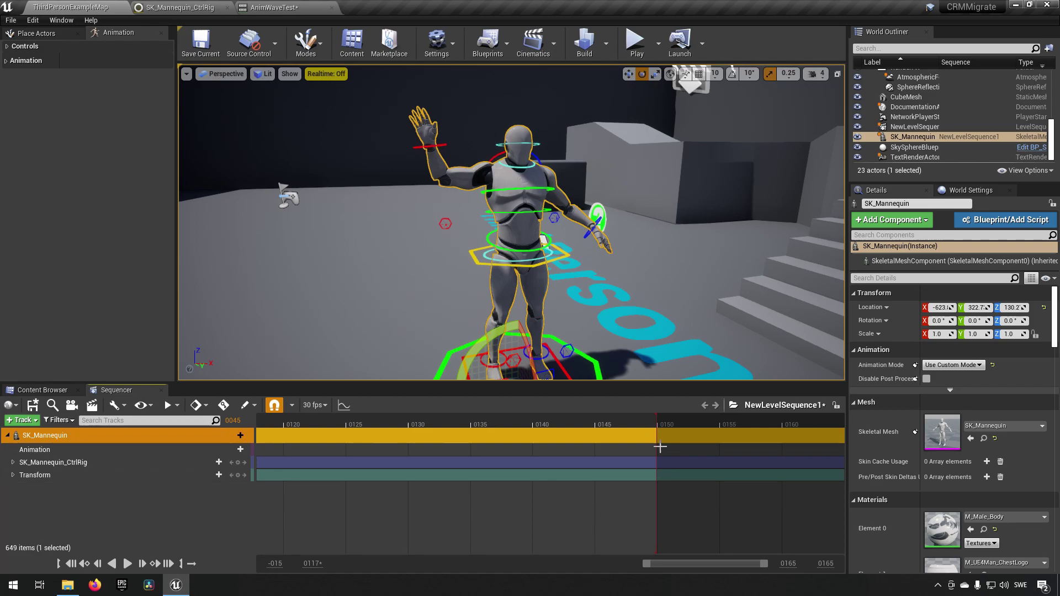
pyautogui.moveTo(706, 565); pyautogui.dragTo(463, 558)
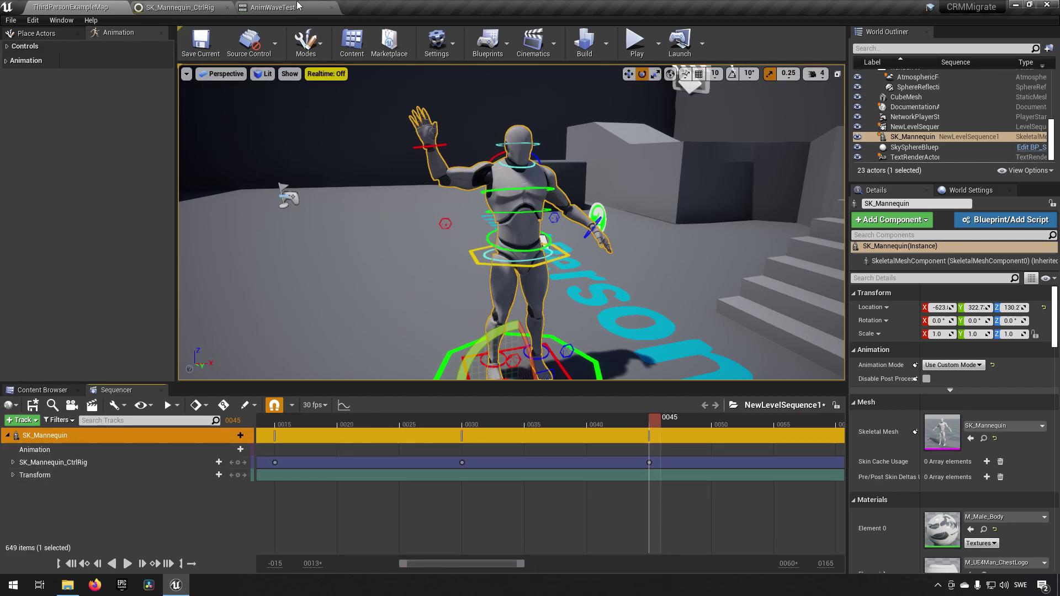
pyautogui.click(276, 7)
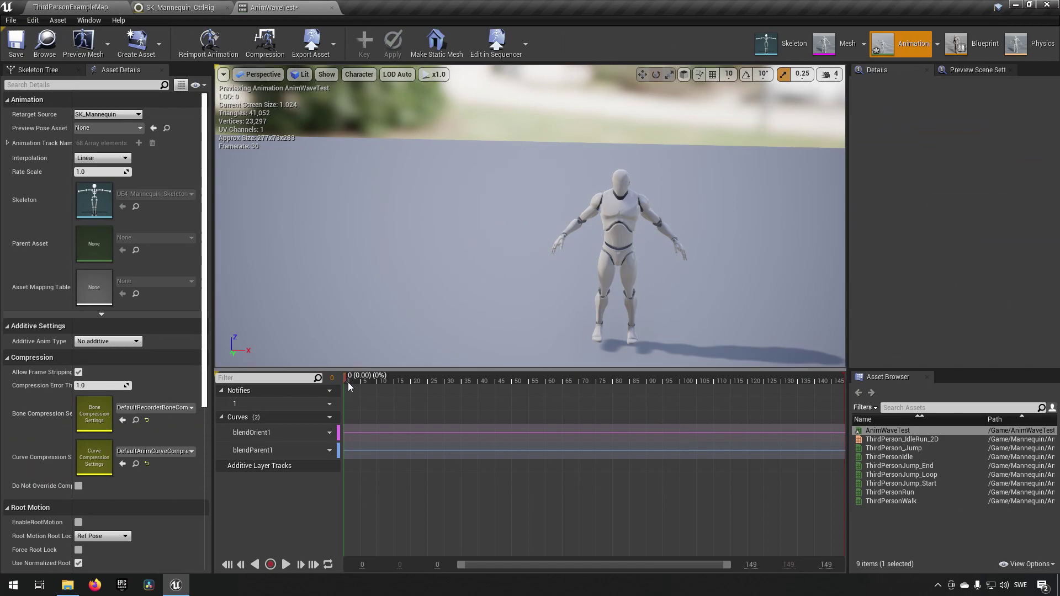
pyautogui.moveTo(345, 379)
pyautogui.mouseDown()
pyautogui.moveTo(522, 396)
pyautogui.moveTo(341, 379)
pyautogui.moveTo(512, 384)
pyautogui.moveTo(340, 375)
pyautogui.mouseUp()
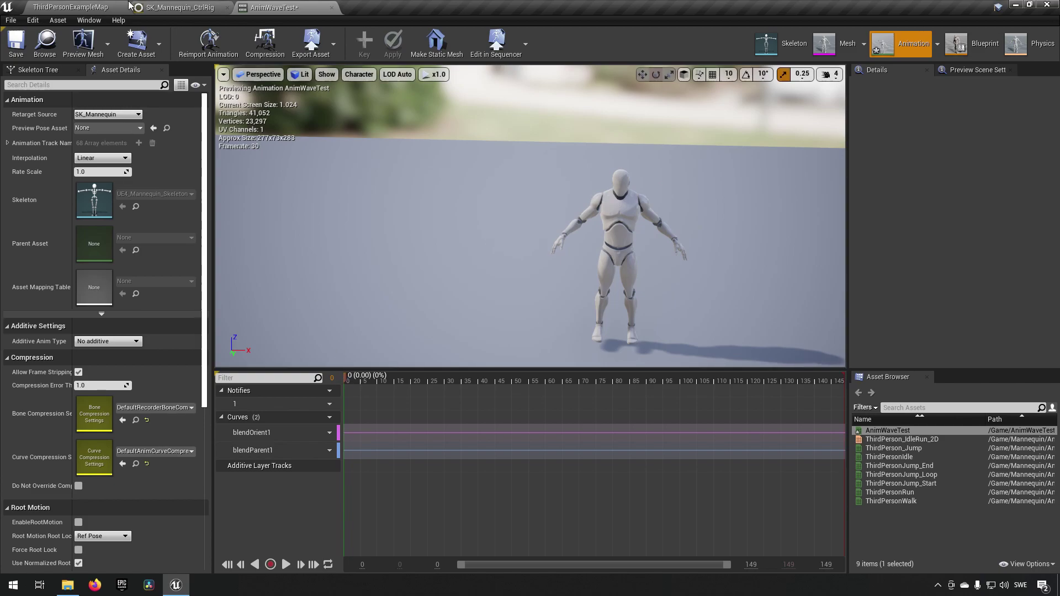
# Open the ThirdPersonBP/Blueprints/ThirdPersonCharacter blueprint in its Viewport view
pyautogui.click(89, 6)
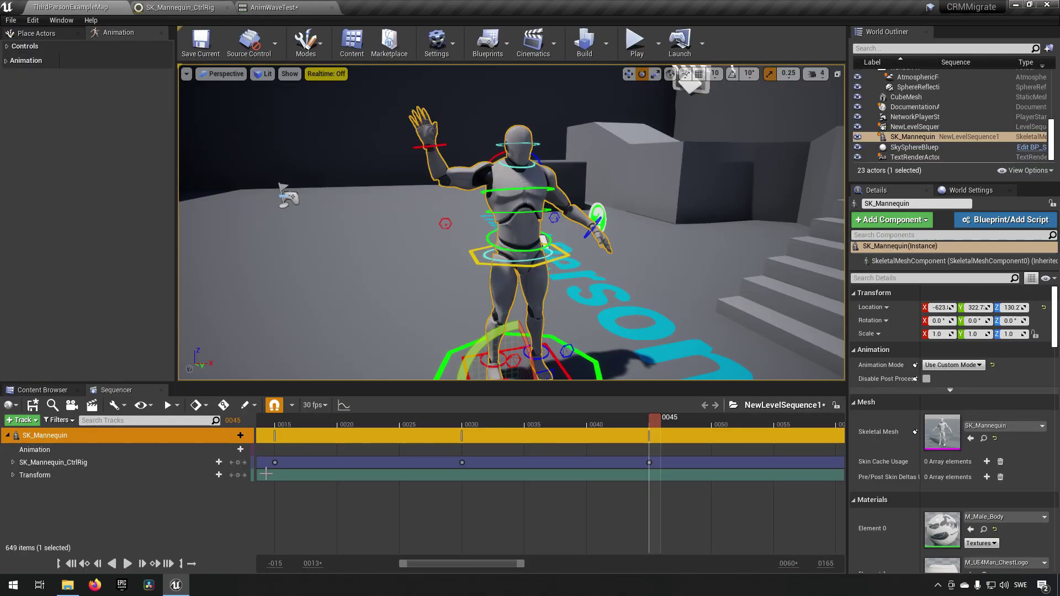
pyautogui.click(42, 390)
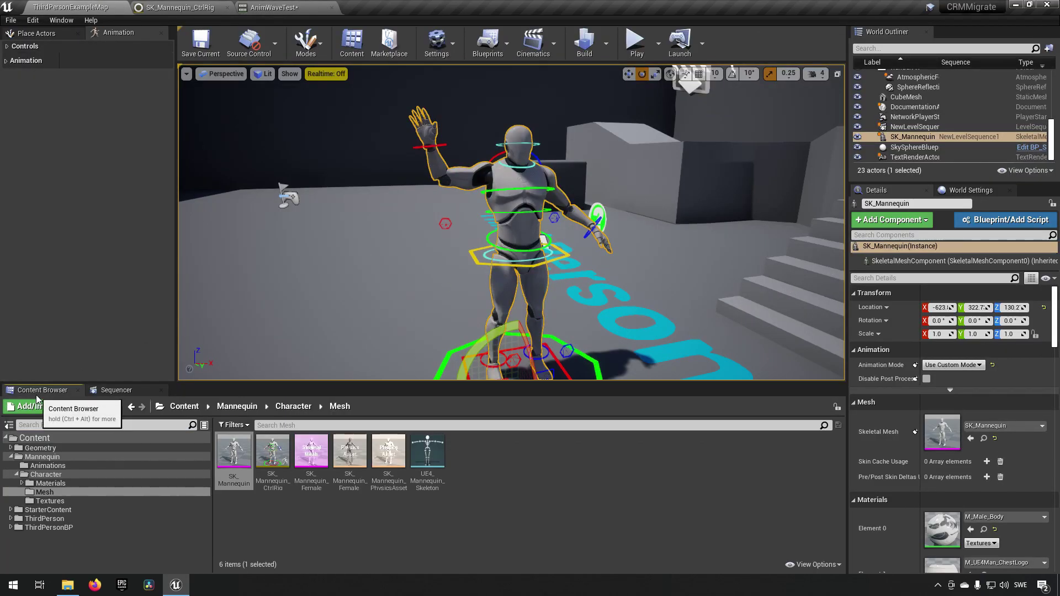
pyautogui.click(50, 528)
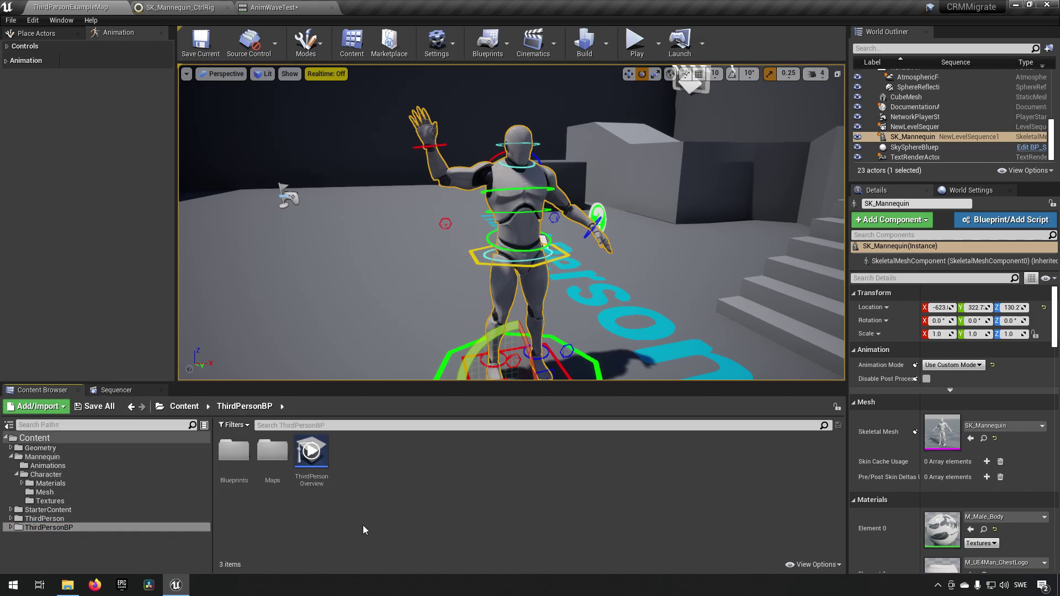
pyautogui.doubleClick(244, 469)
pyautogui.doubleClick(235, 451)
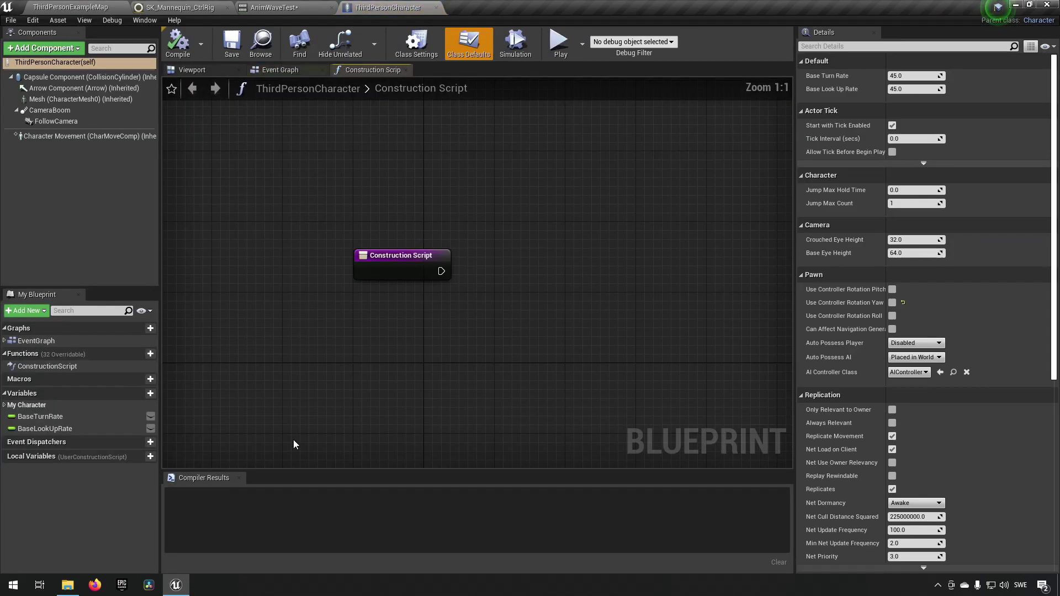
pyautogui.click(195, 70)
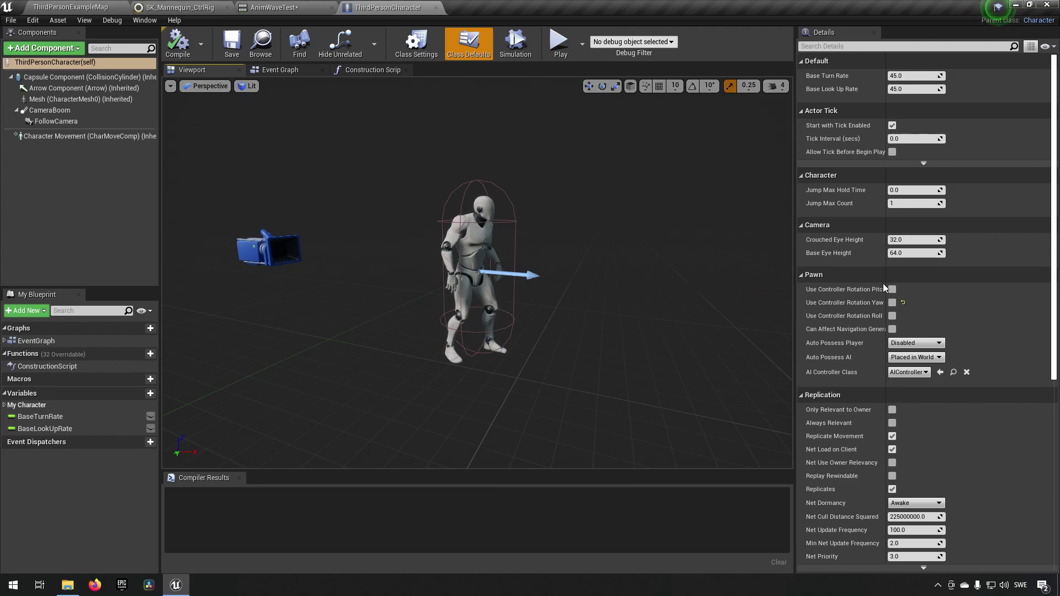
# Set the Mesh's Animation Mode to Use Animation Asset with AnimWaveTest as Anim to Play
pyautogui.click(64, 99)
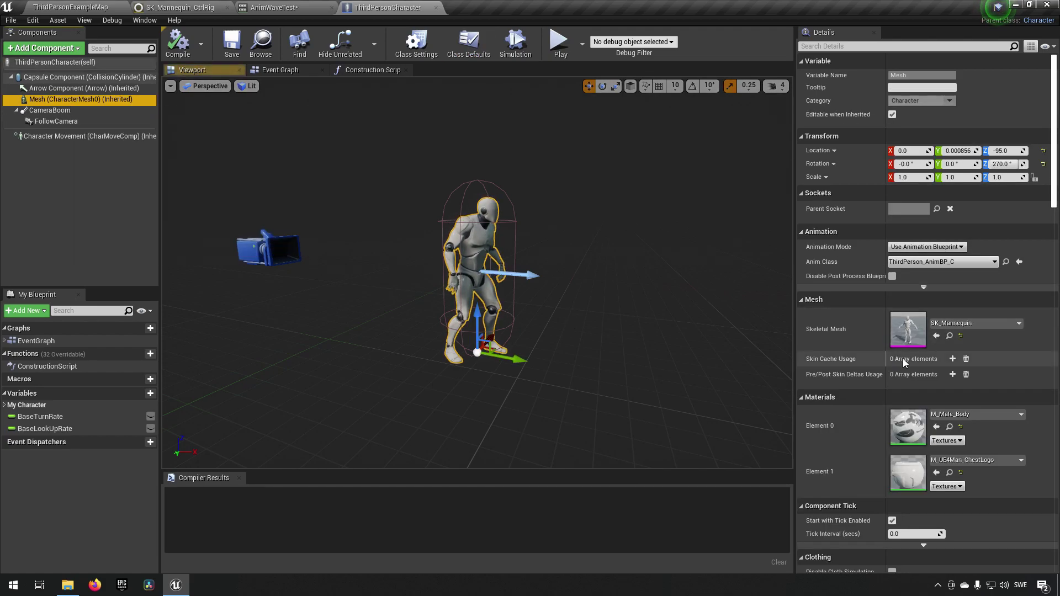
pyautogui.click(958, 248)
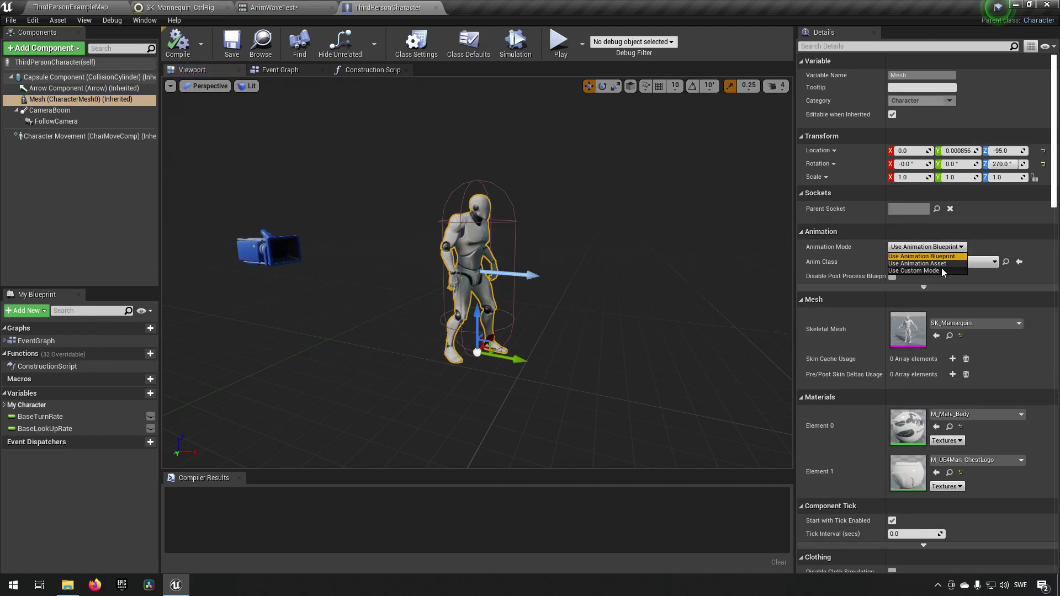
pyautogui.click(943, 265)
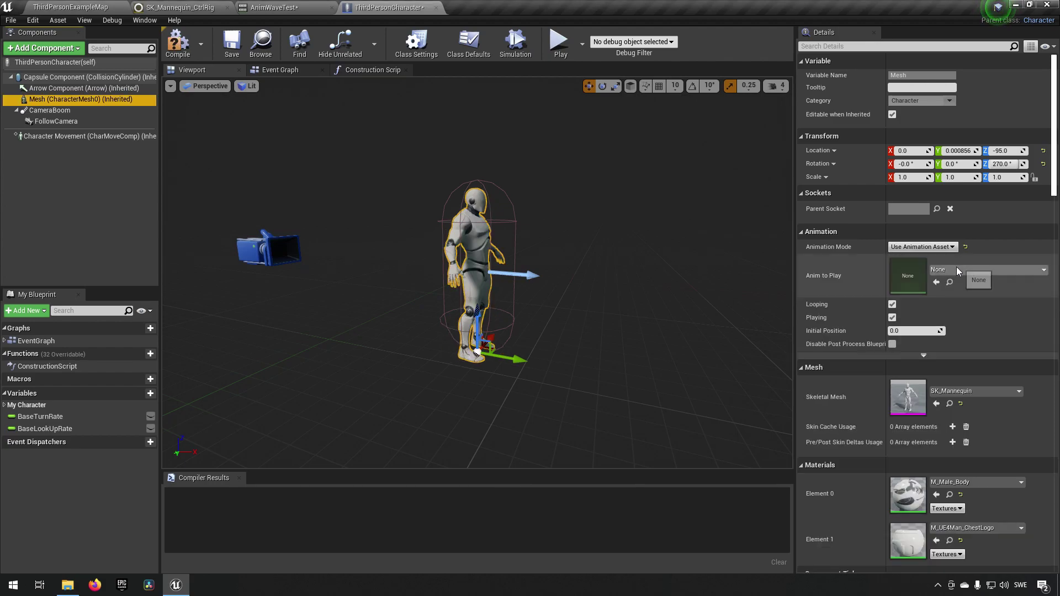
pyautogui.click(956, 270)
pyautogui.click(823, 426)
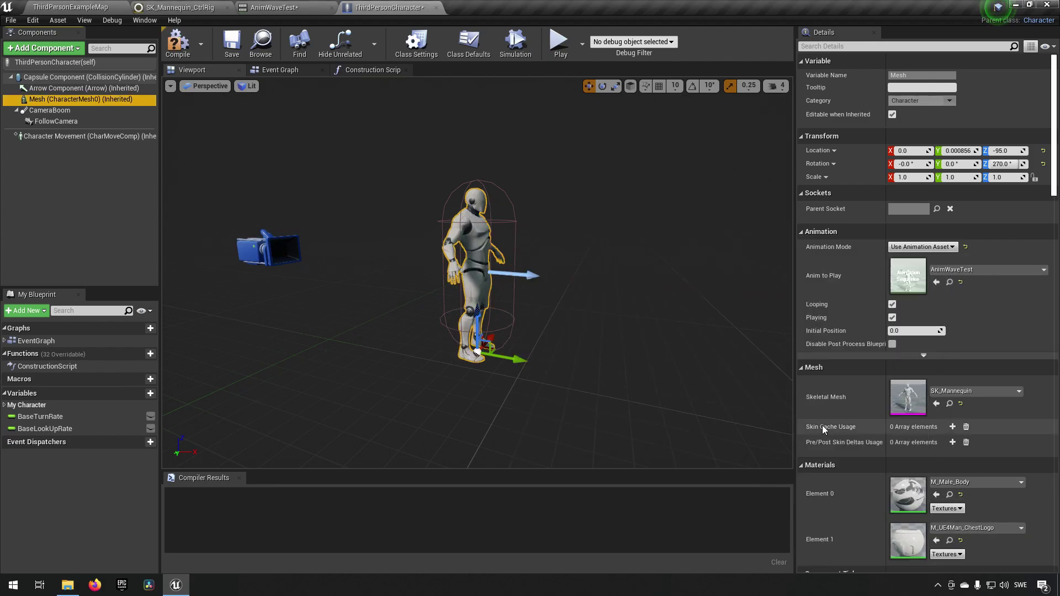
pyautogui.keyDown('alt'); pyautogui.moveTo(279, 172); pyautogui.dragTo(398, 173); pyautogui.keyUp('alt')
pyautogui.moveTo(398, 173)
pyautogui.keyDown('alt'); pyautogui.mouseDown(button='right')
pyautogui.moveTo(419, 198)
pyautogui.moveTo(387, 166)
pyautogui.mouseUp(button='right'); pyautogui.keyUp('alt')
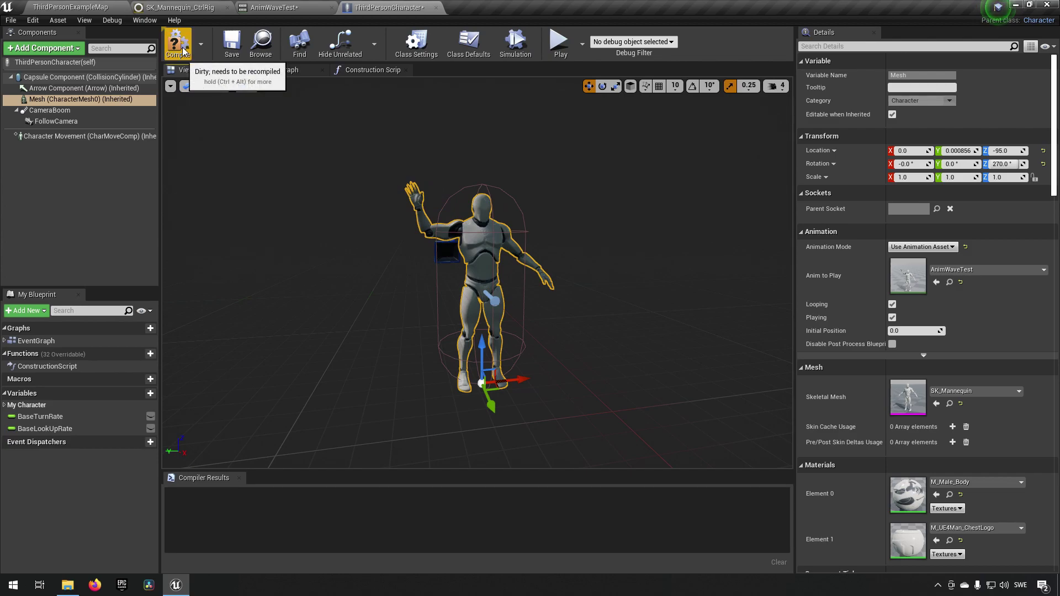
# Compile ThirdPersonCharacter and return to the ThirdPersonExampleMap level editor
pyautogui.click(201, 48)
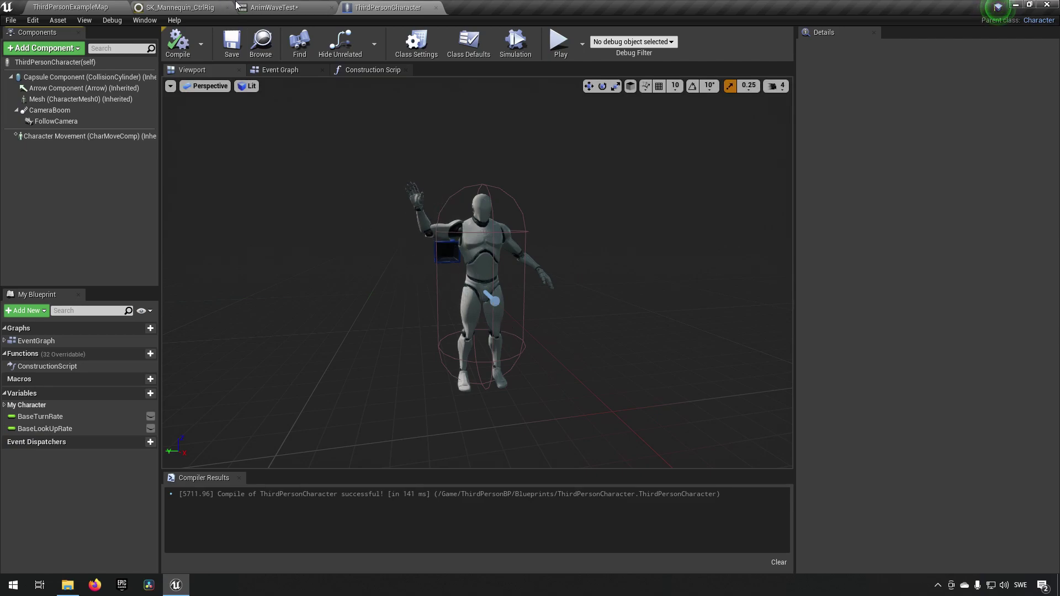
pyautogui.click(274, 7)
pyautogui.click(70, 7)
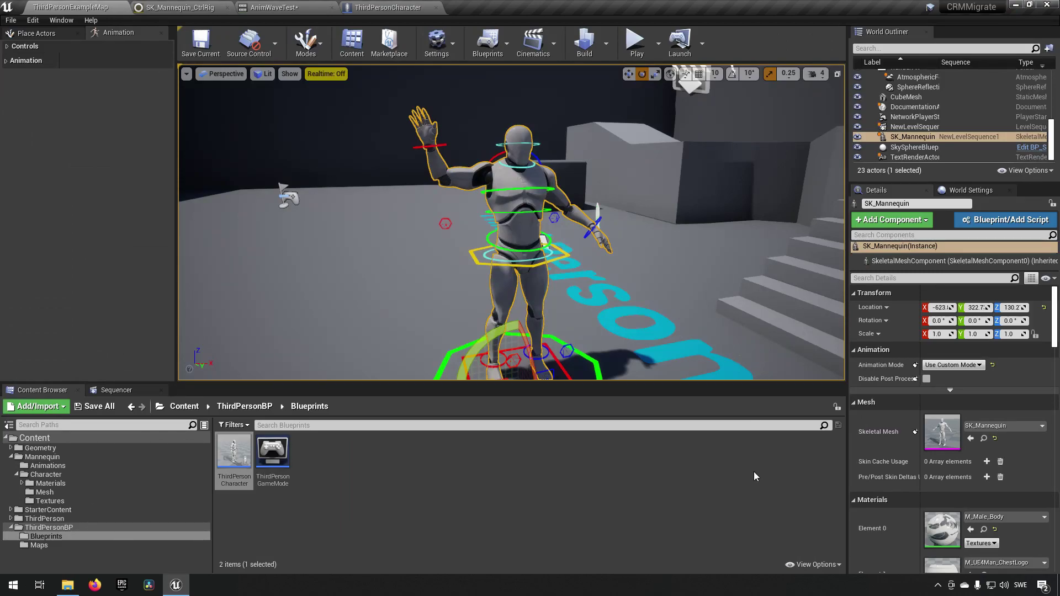